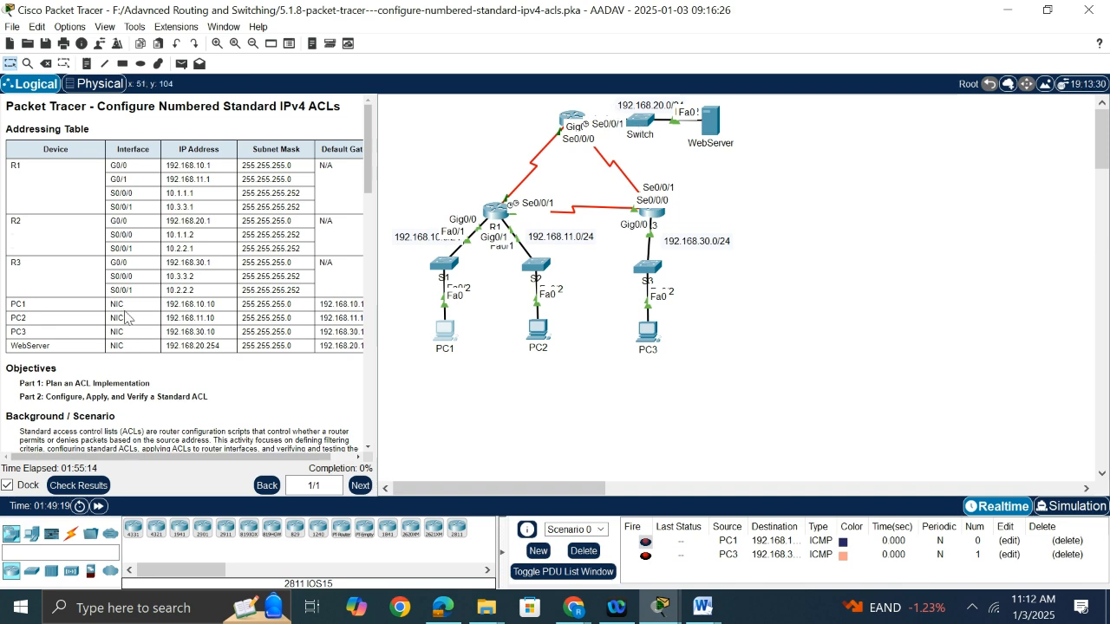
Review the connectivity instructions and PC1's ping tests to 192.168.11.10 and 192.168.30.10, comparing the targets with the addressing table
scroll(139, 330, "down", 2)
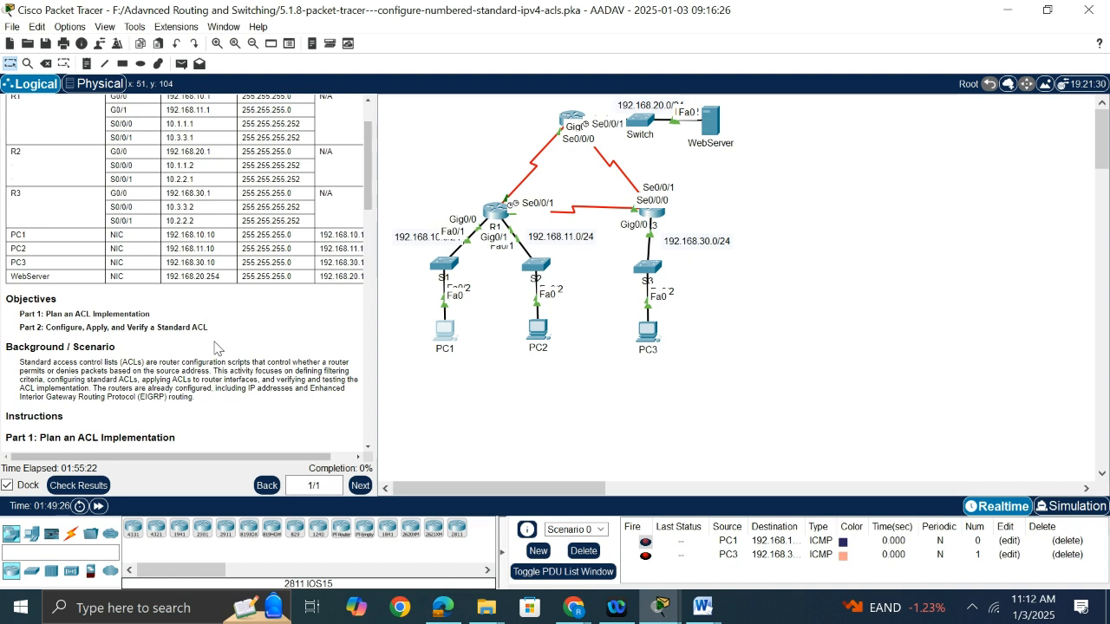
scroll(216, 375, "down", 1)
scroll(216, 375, "down", 1)
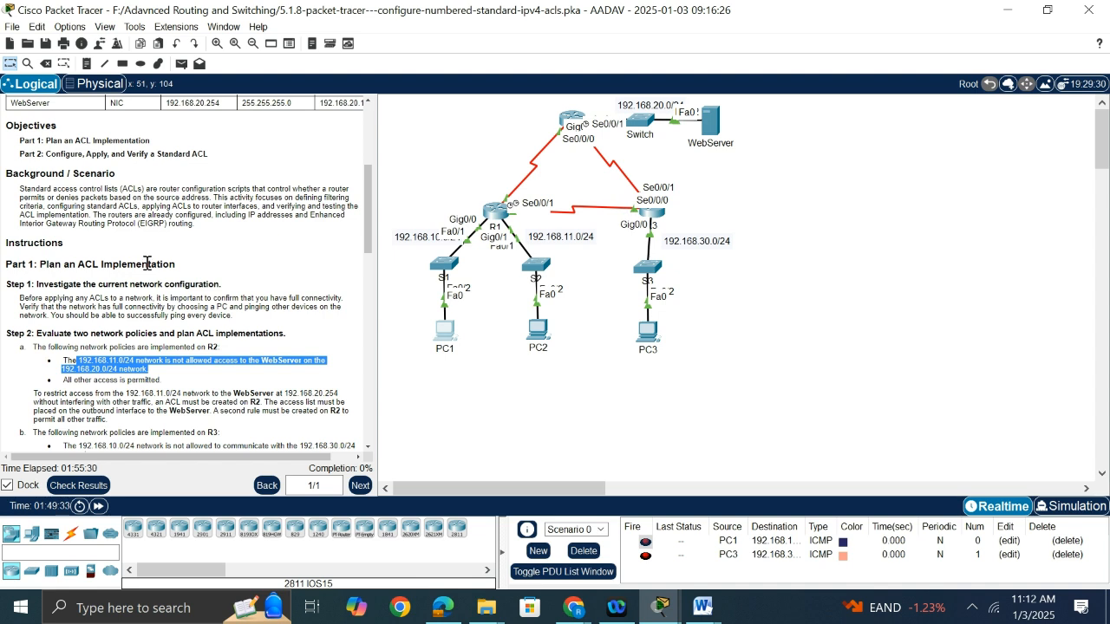
left_click(450, 329)
scroll(562, 275, "up", 5)
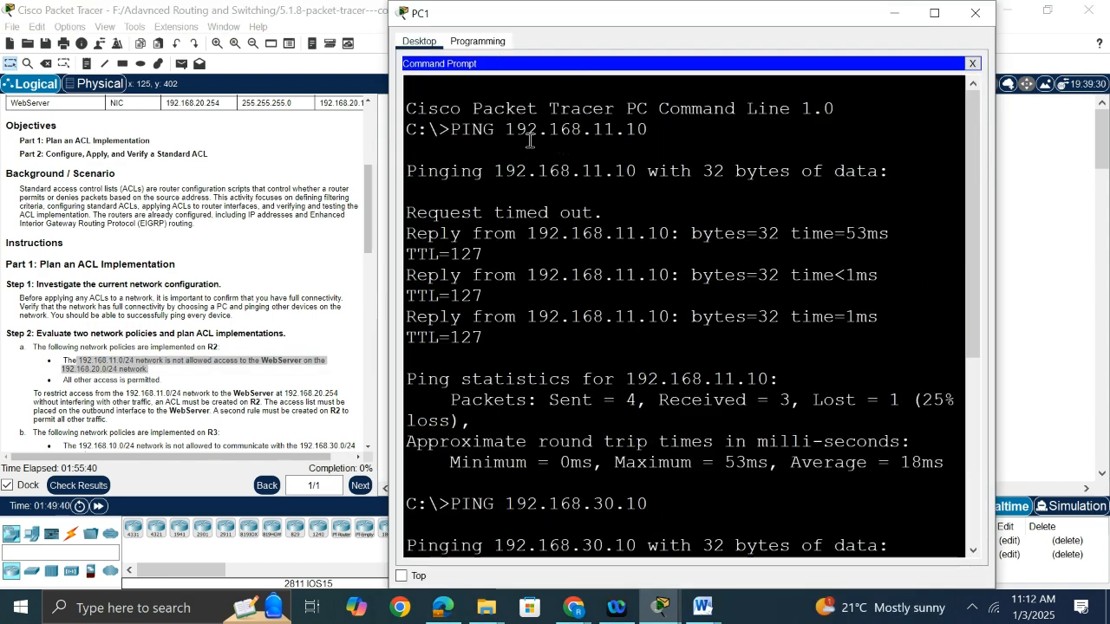
scroll(159, 189, "up", 2)
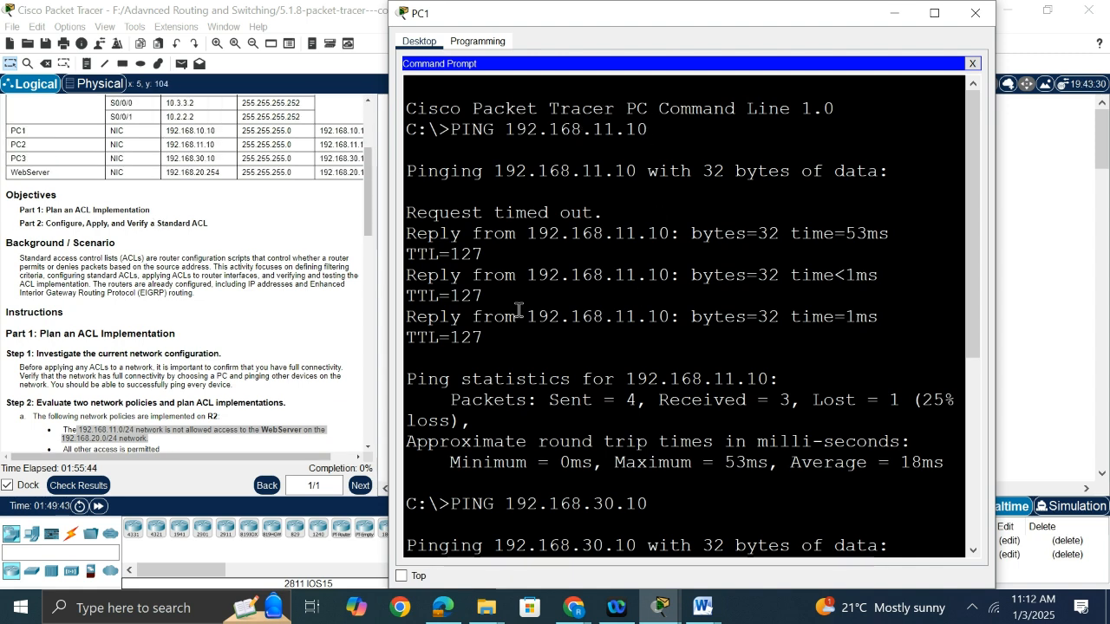
left_click(172, 160)
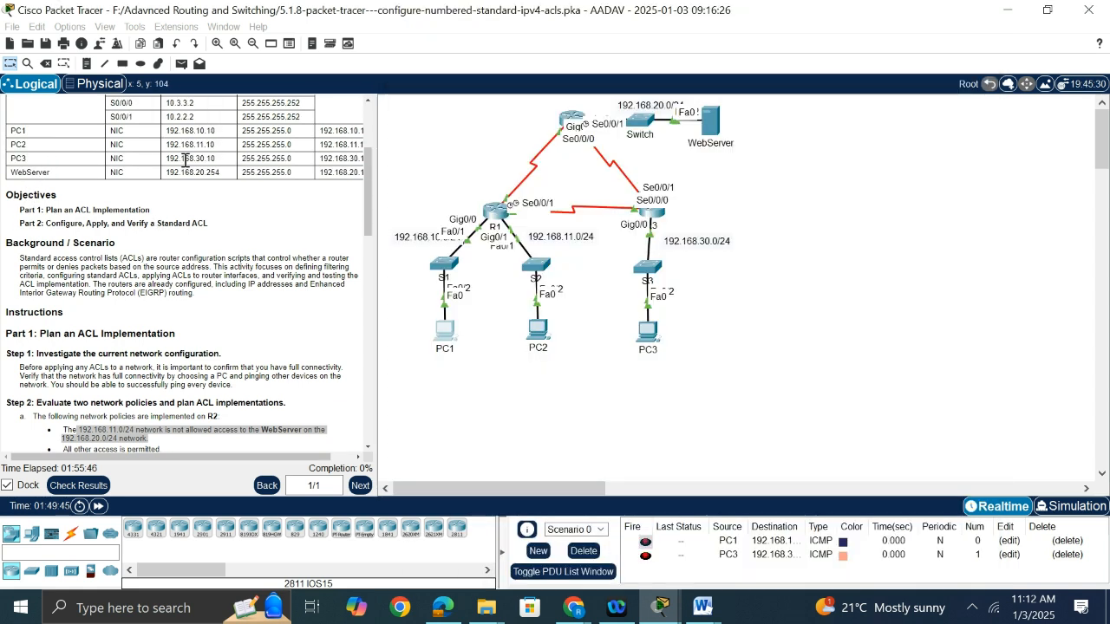
left_click_drag(172, 159, 220, 163)
left_click(439, 330)
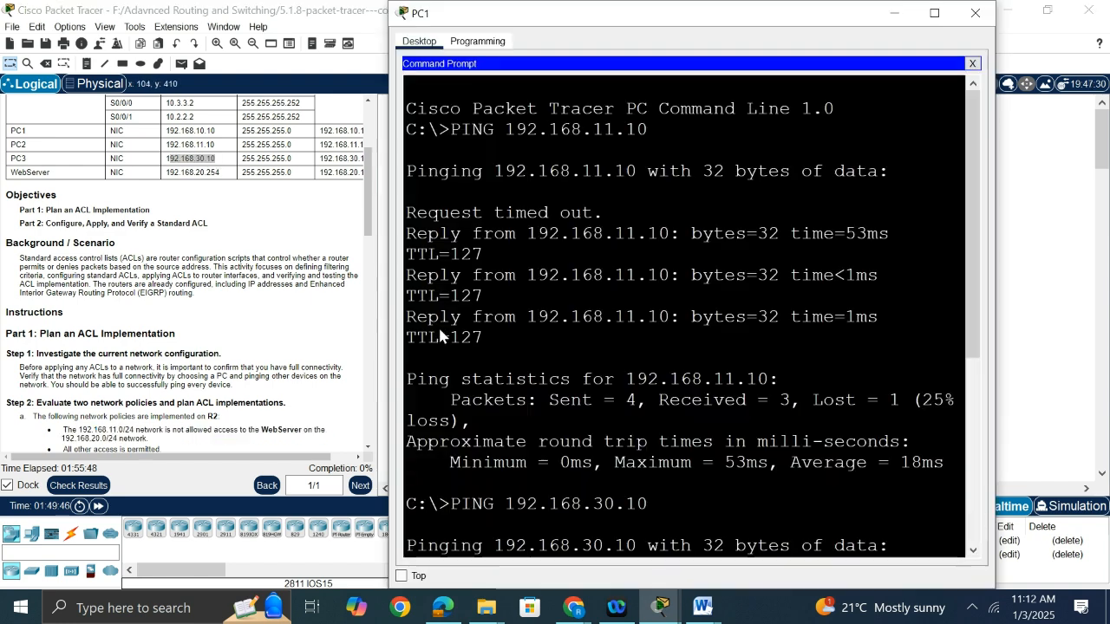
key("Return")
left_click_drag(664, 363, 473, 366)
scroll(111, 320, "down", 2)
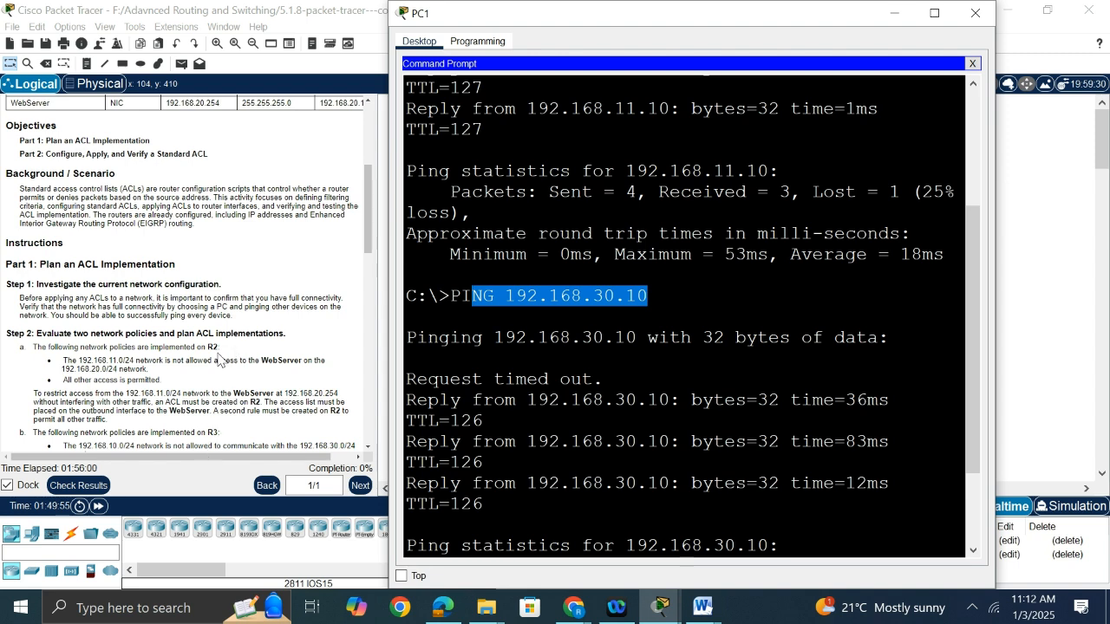
left_click(900, 15)
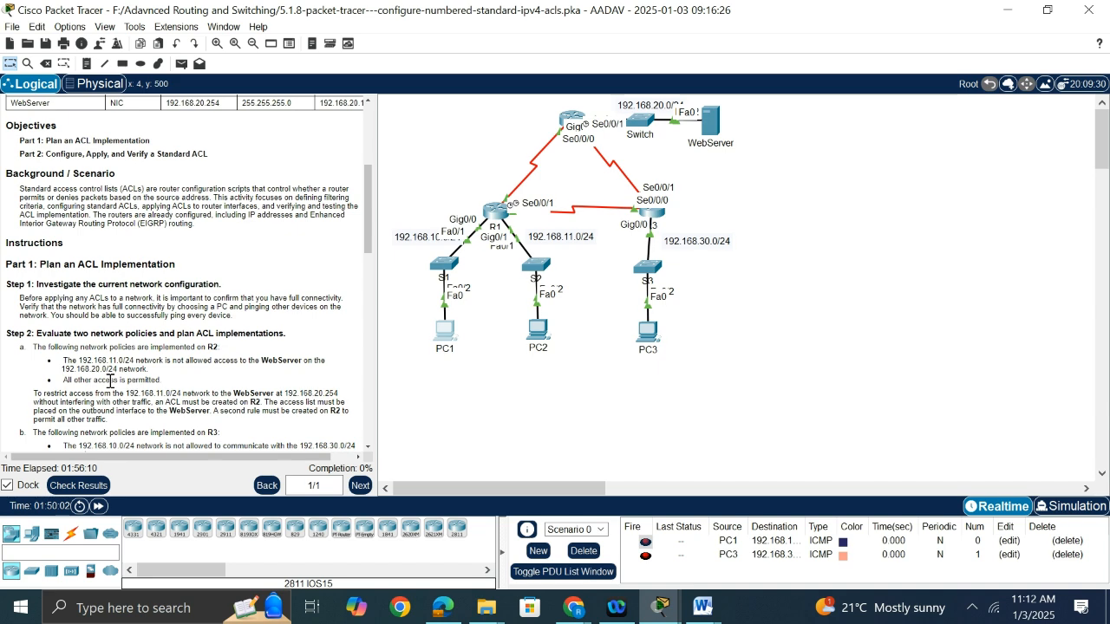
Examine the R2 and R3 network policies against the topology and read the instructions for the numbered standard ACL on R2
mouse_move(566, 342)
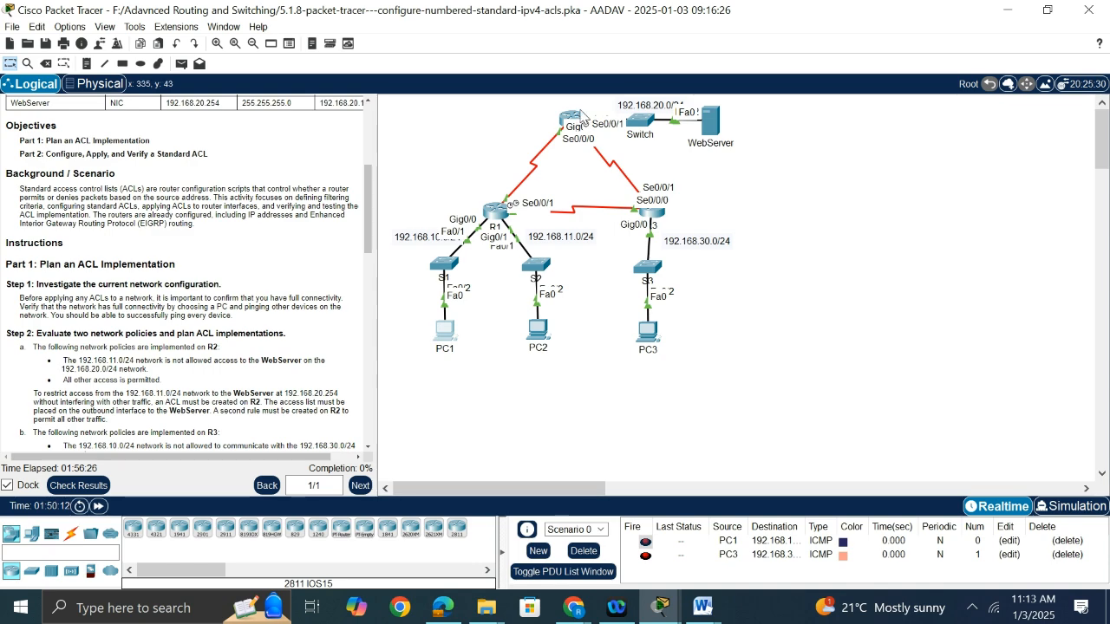
mouse_move(576, 119)
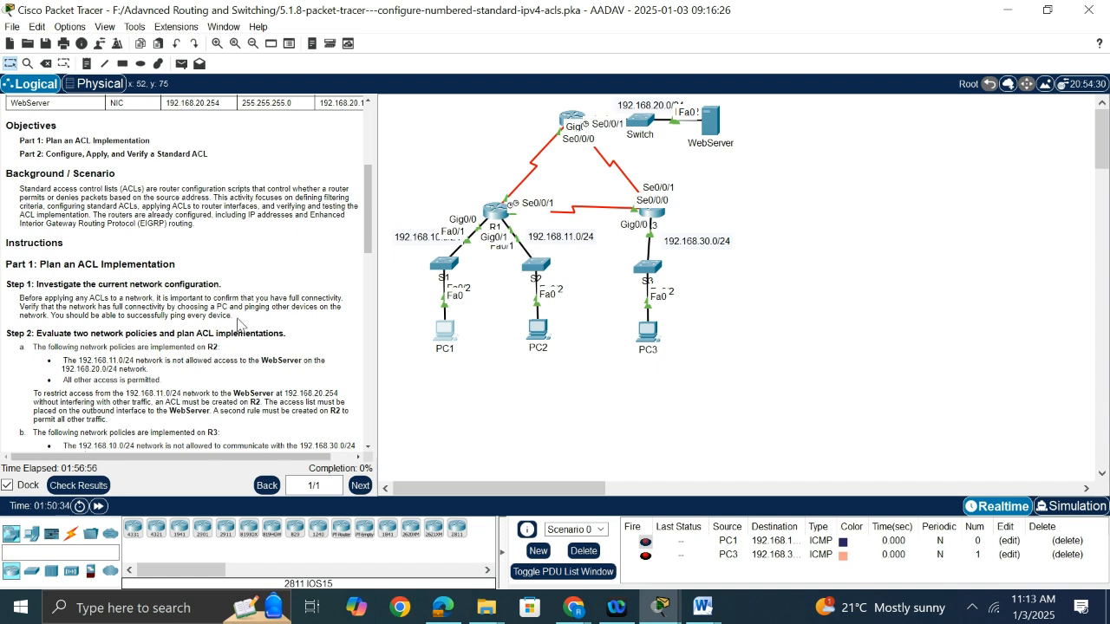
scroll(242, 326, "down", 2)
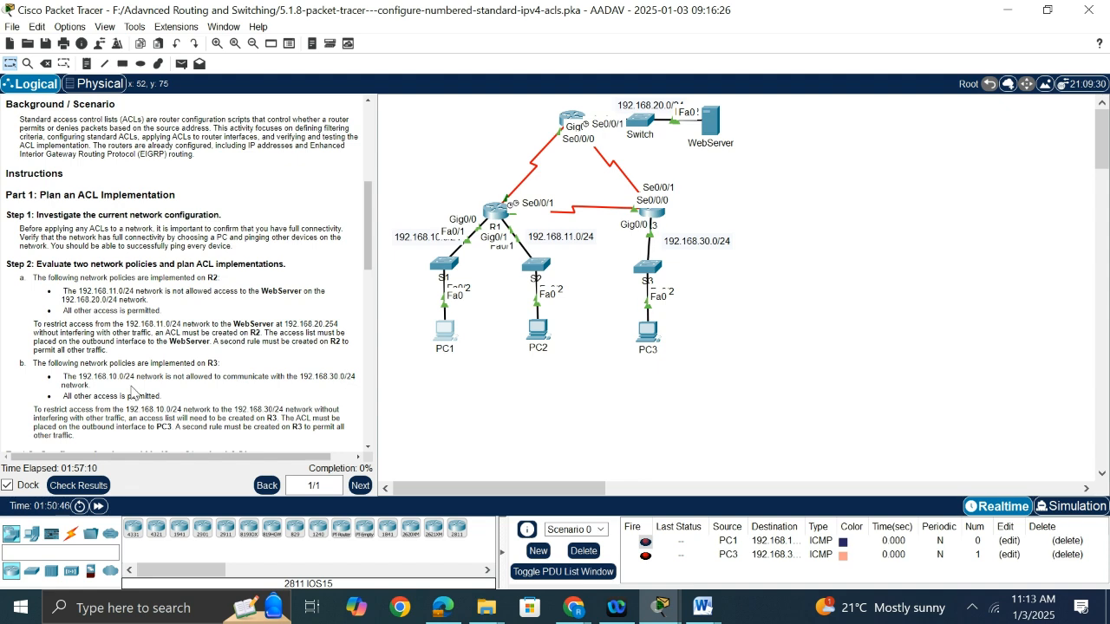
mouse_move(638, 269)
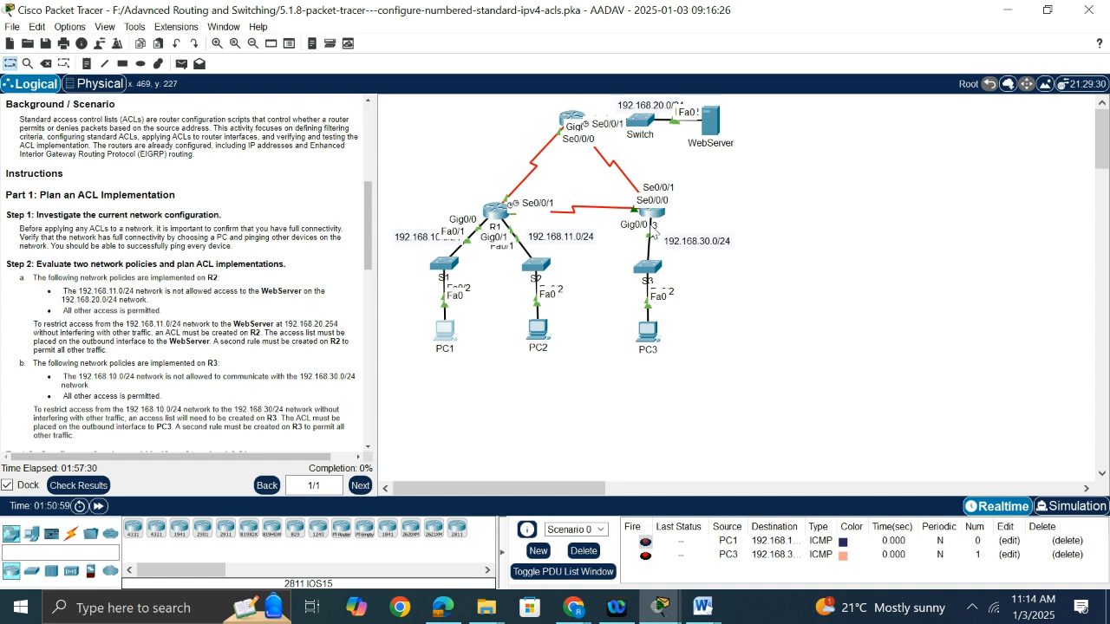
mouse_move(662, 218)
scroll(322, 304, "down", 3)
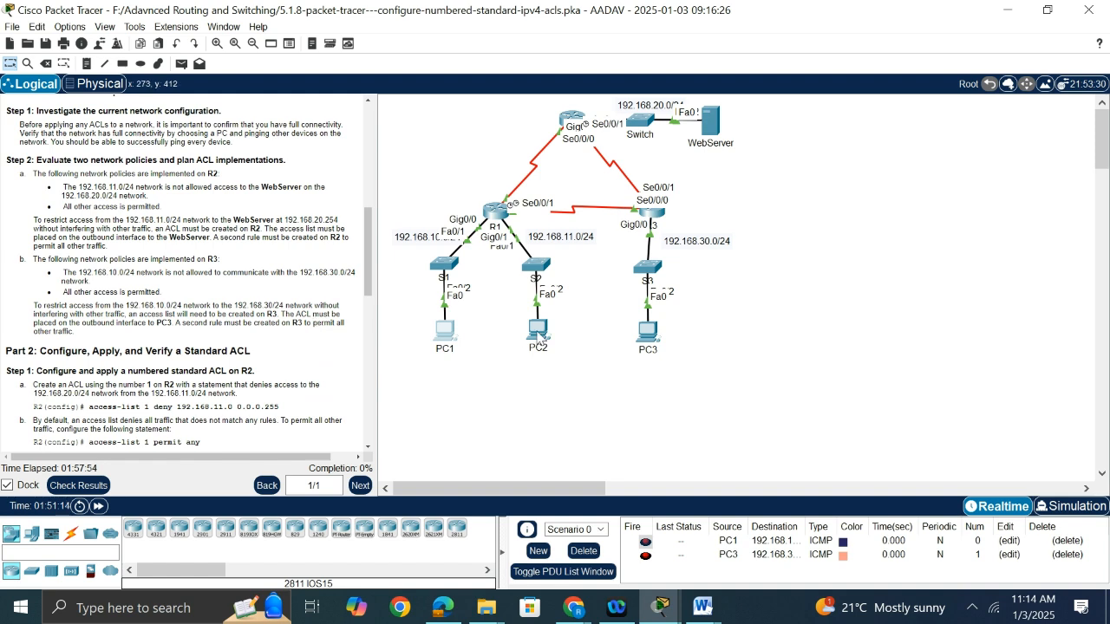
mouse_move(543, 331)
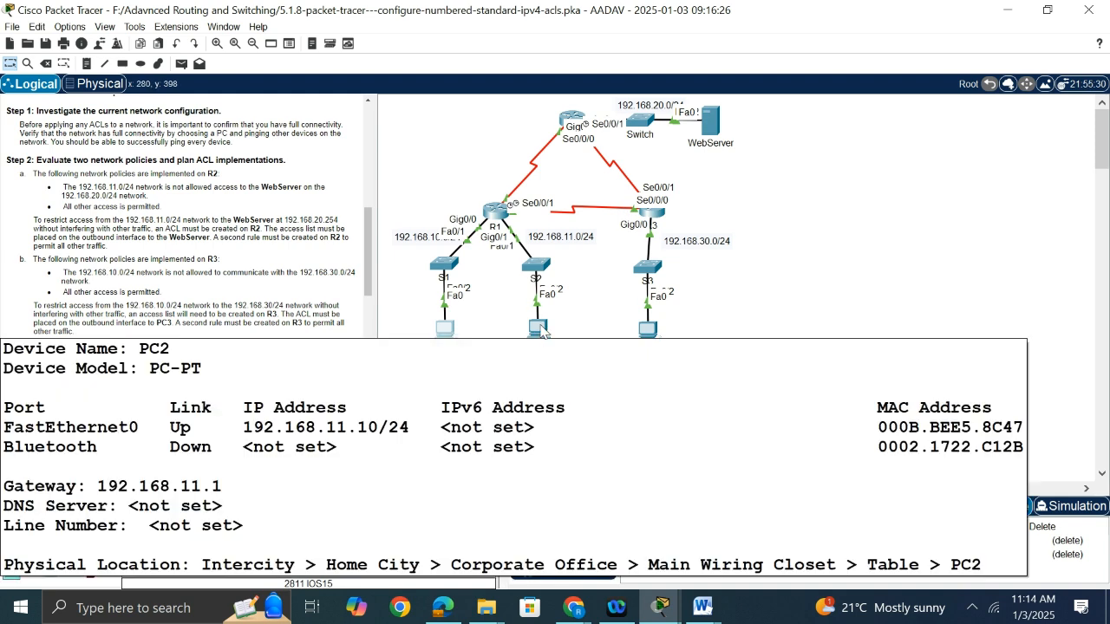
scroll(198, 252, "down", 4)
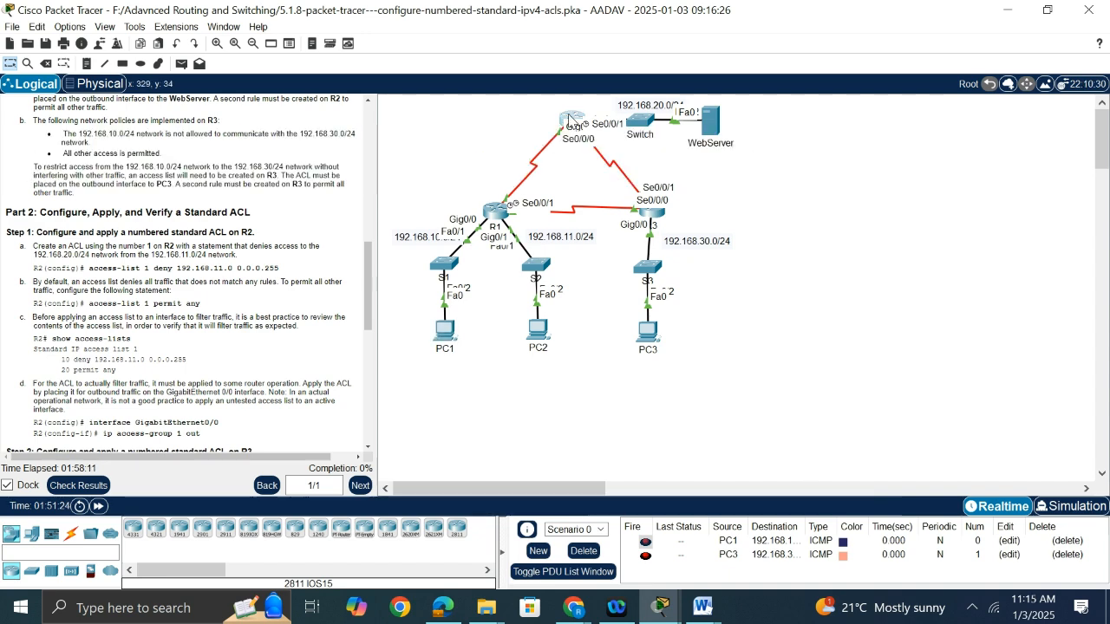
Open router R2's command line and enter privileged EXEC mode and global configuration mode
left_click(571, 118)
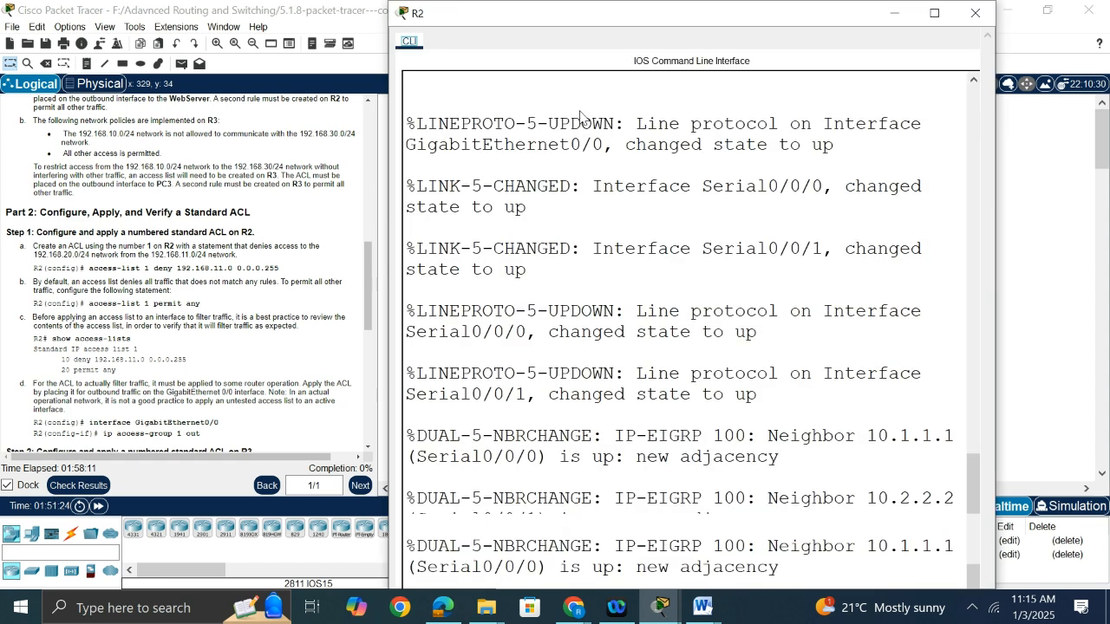
key("Return")
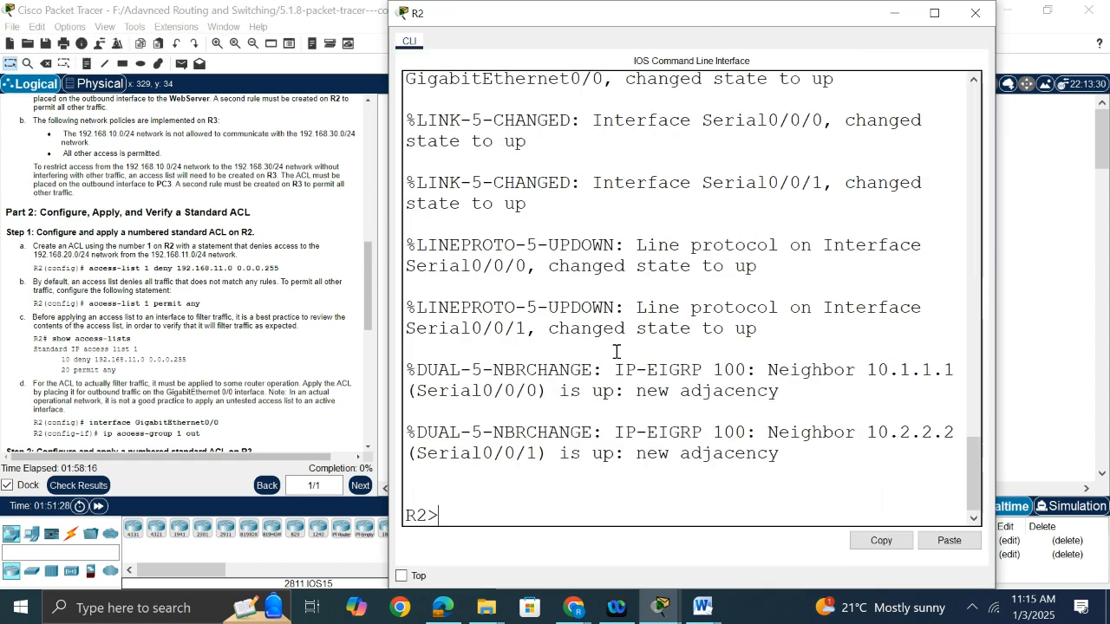
type("EN")
key("Return")
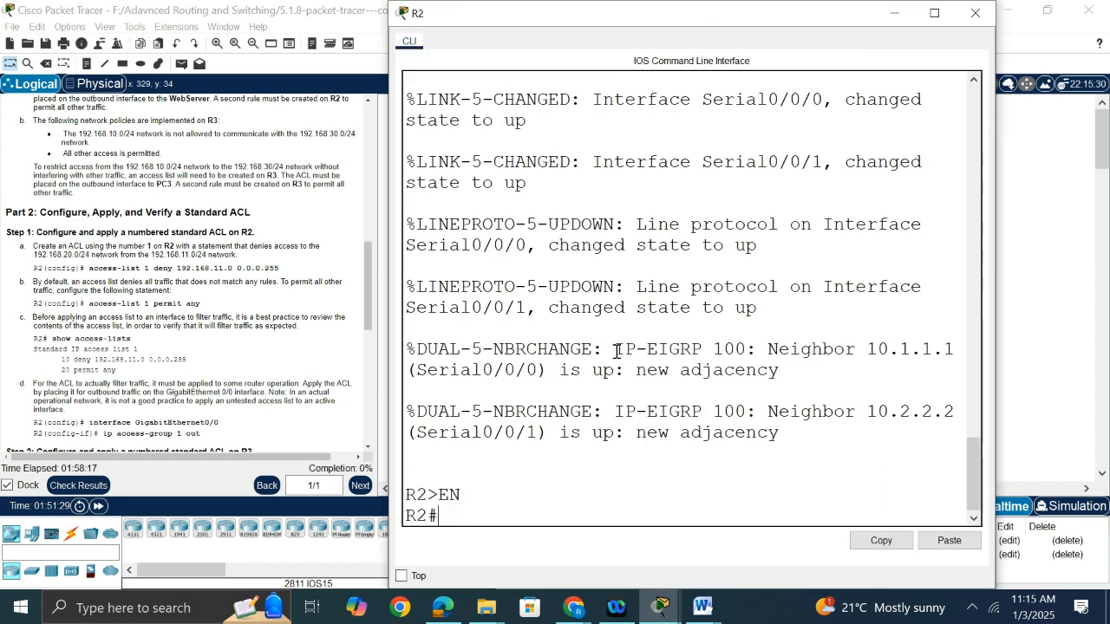
type("CONF T")
key("Return")
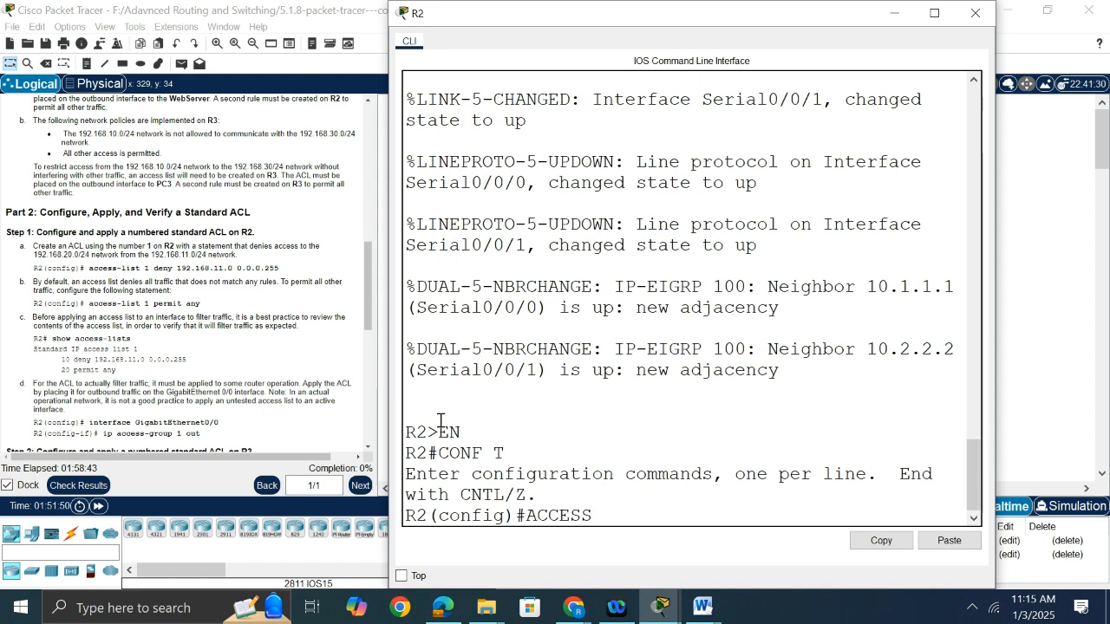
Create access list 1 on R2 with a statement denying 192.168.11.0 with wildcard mask 0.0.0.255
type("-LI")
key("Tab")
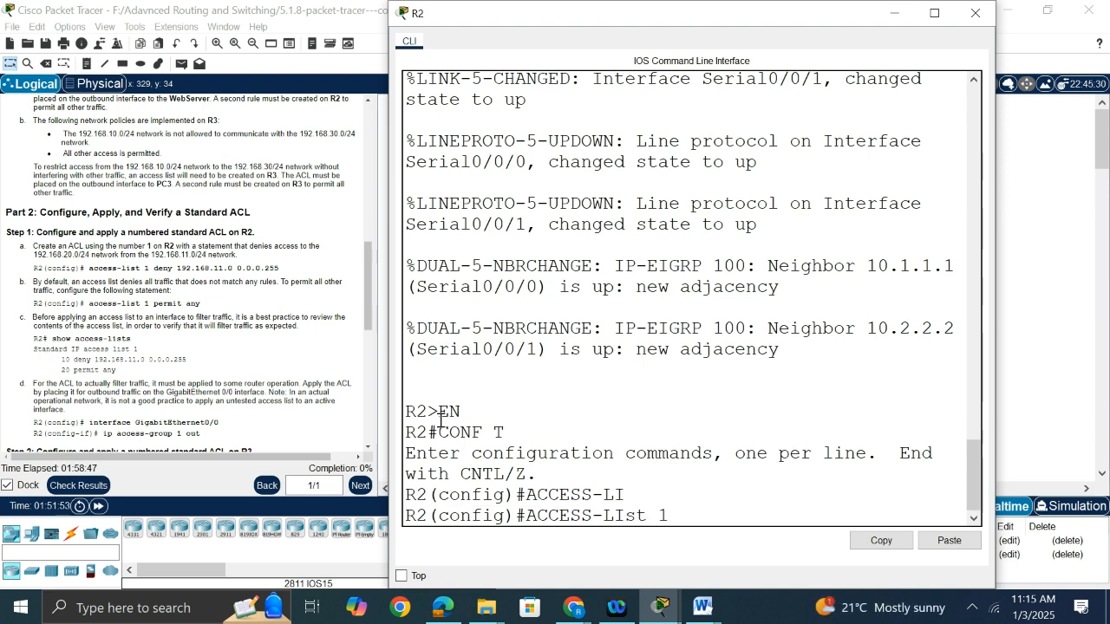
type("1 deny ")
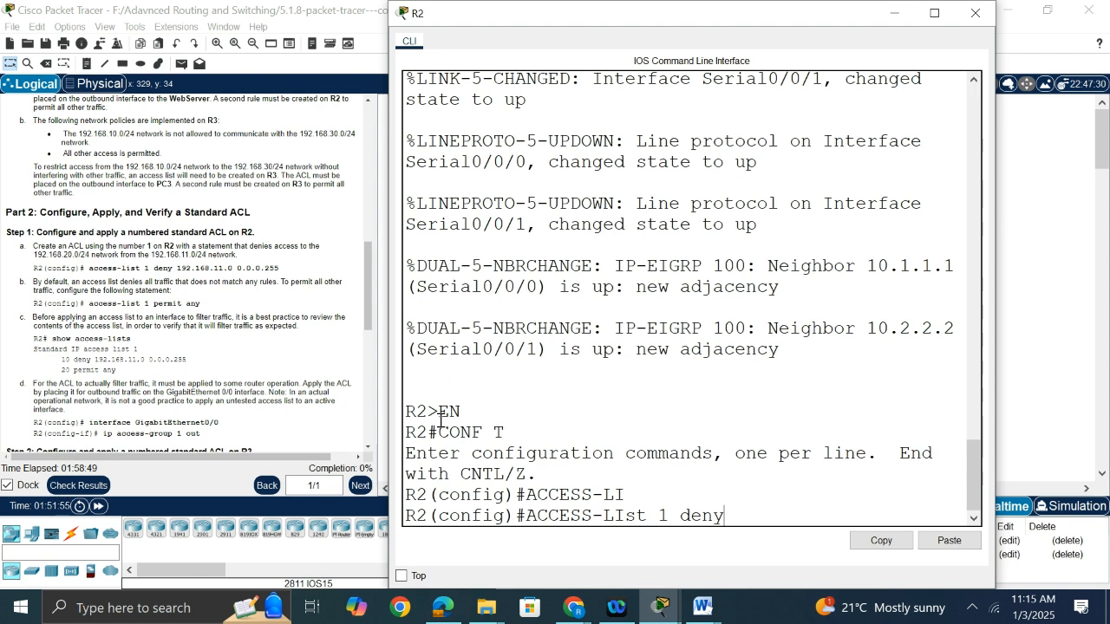
type("192.168")
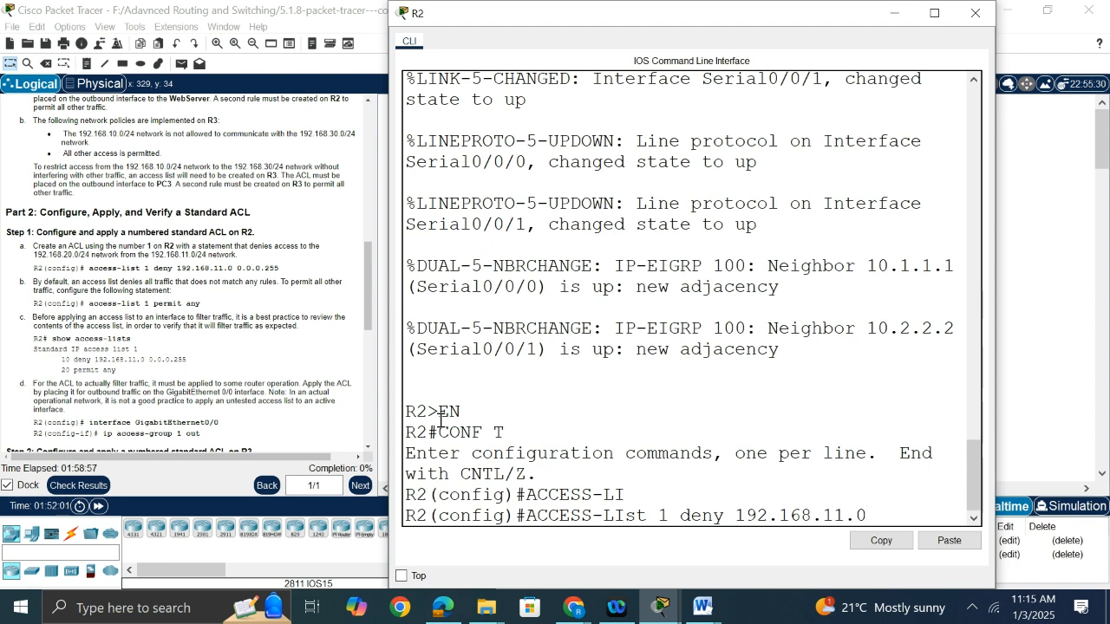
type(".11.0 0.0.0")
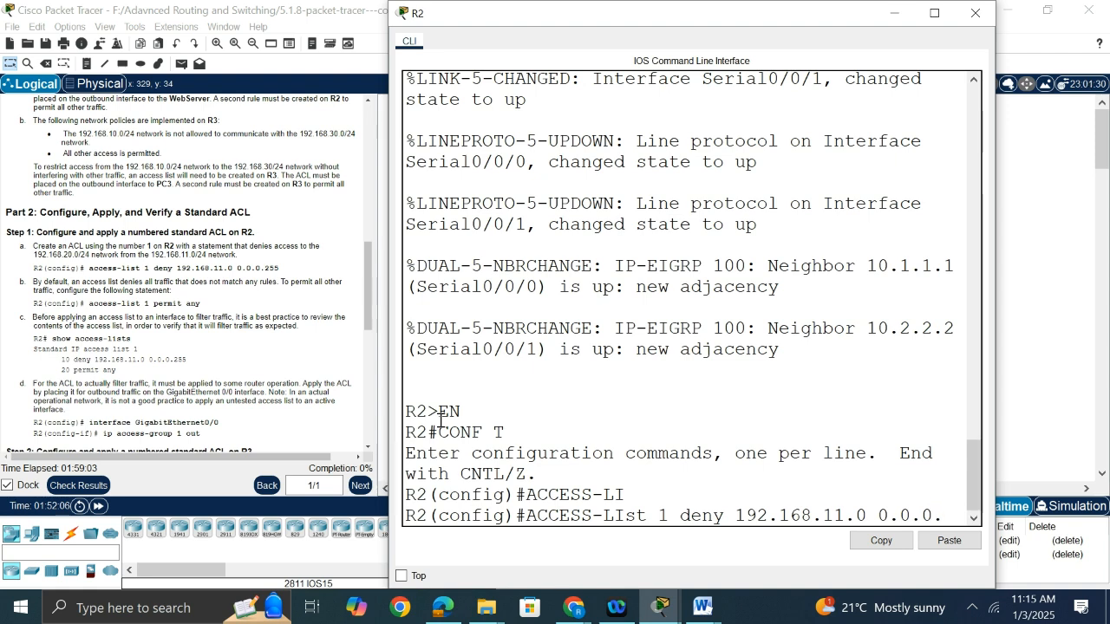
type(".255")
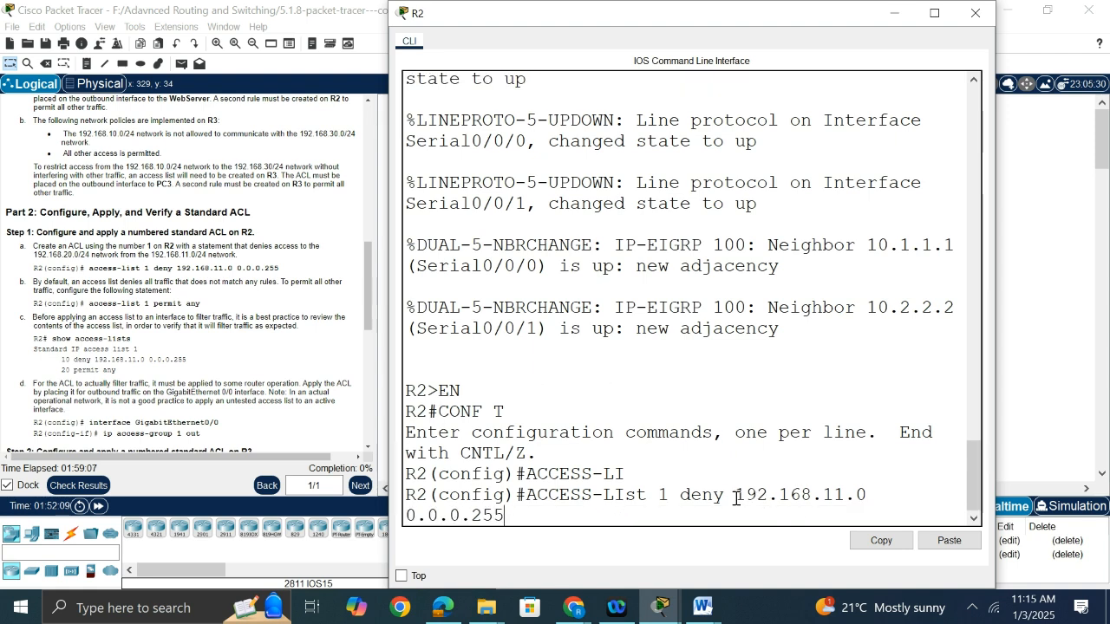
left_click_drag(733, 495, 867, 495)
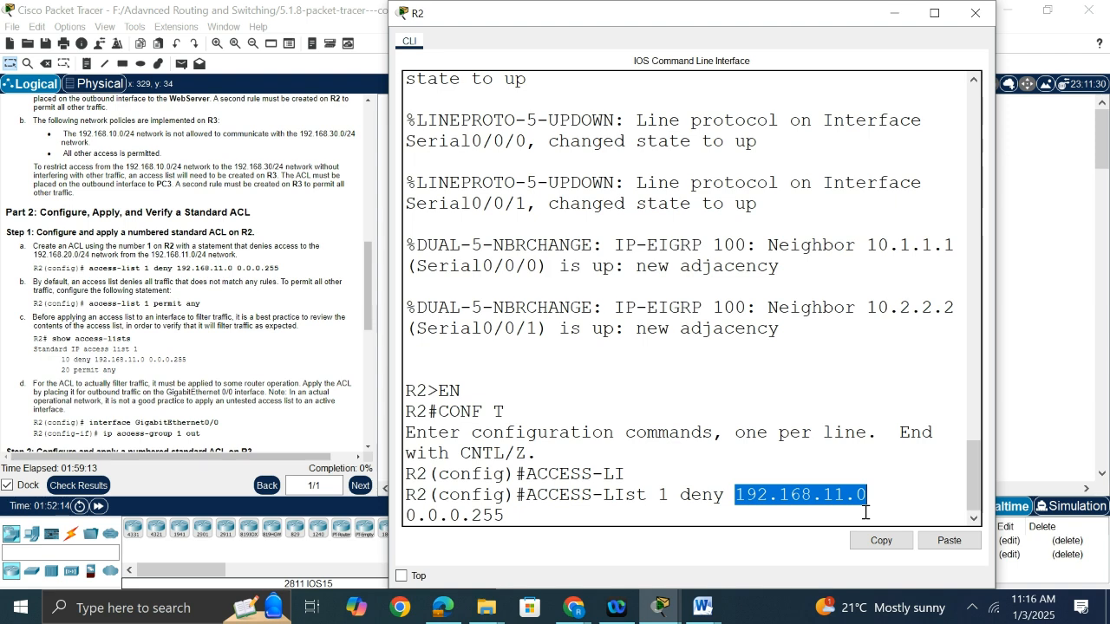
left_click(518, 522)
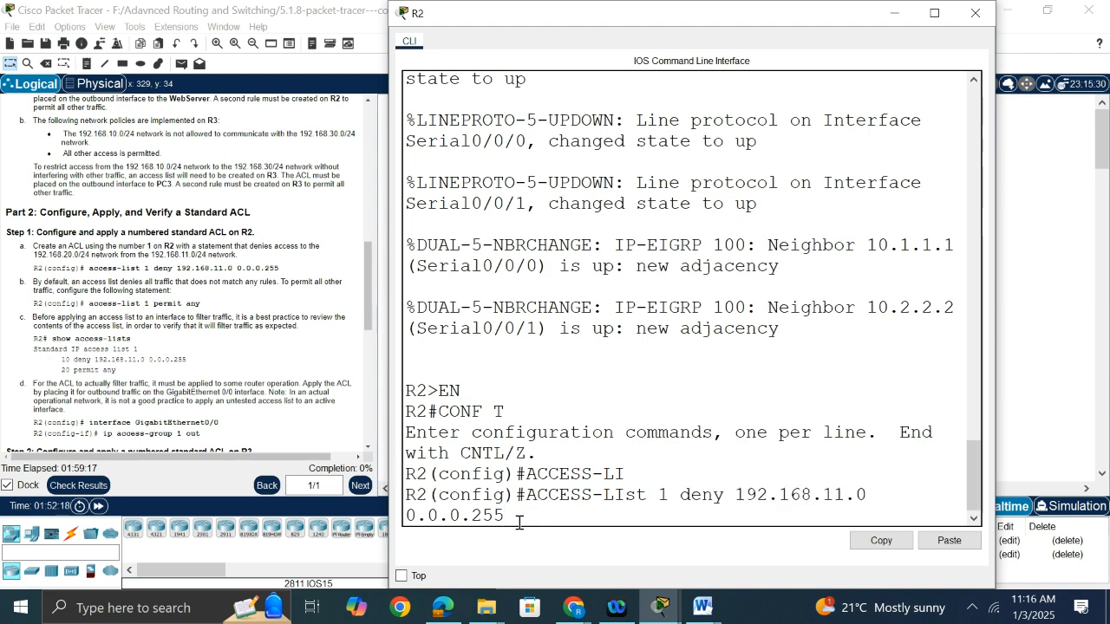
key("Return")
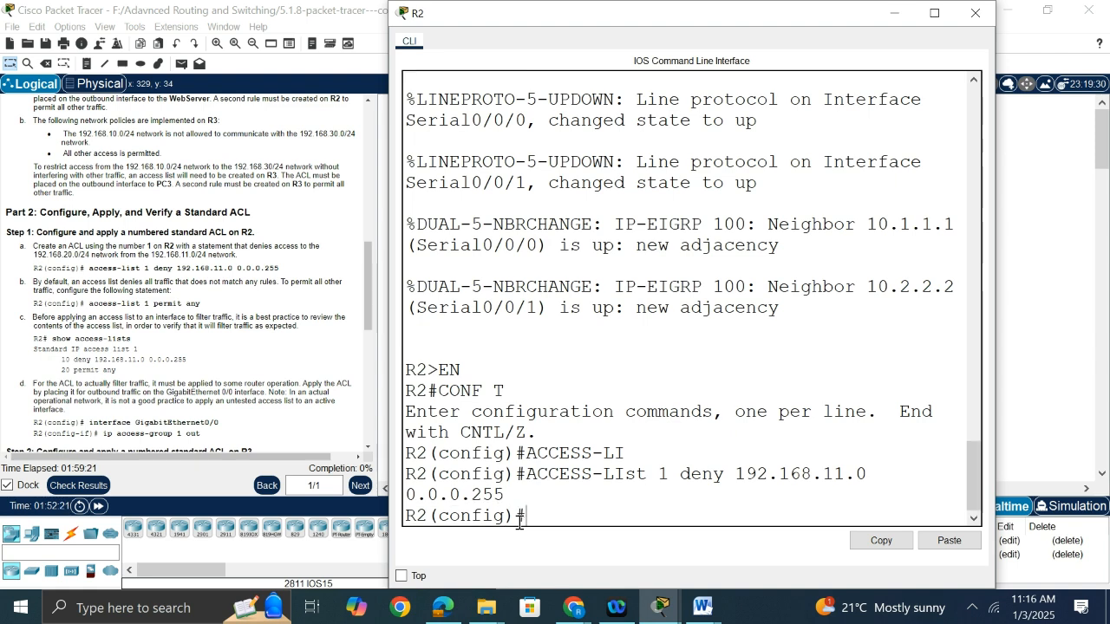
Add a permit any statement to access list 1 on R2
key("Up")
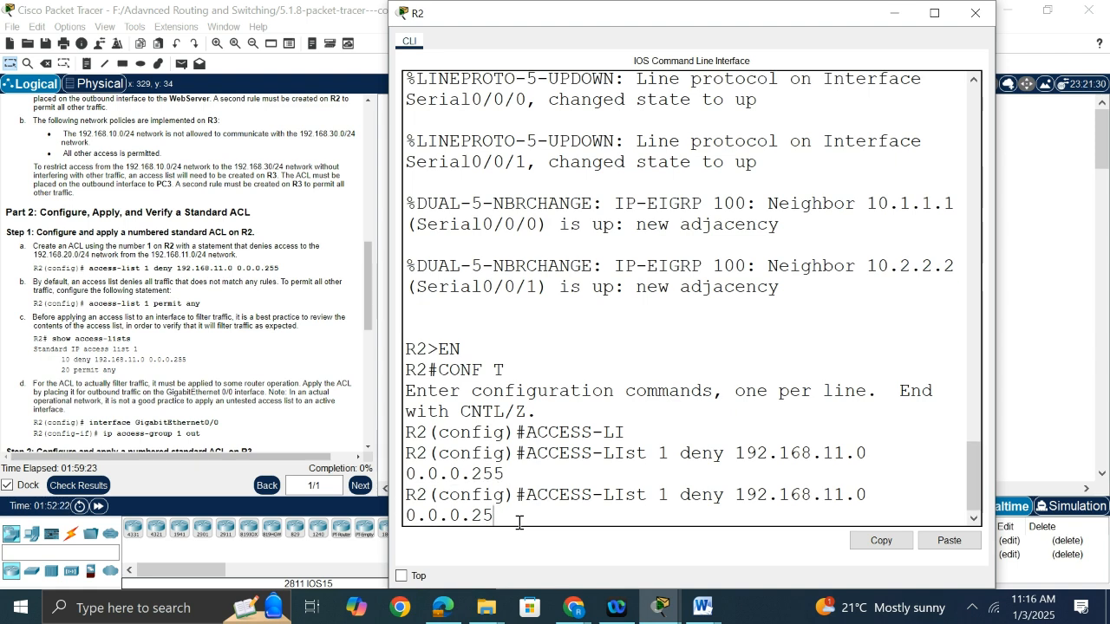
key("BackSpace")
key("BackSpace")
key("BackSpace")
key("BackSpace")
key("BackSpace")
key("BackSpace")
key("BackSpace")
key("BackSpace")
key("BackSpace")
key("BackSpace")
key("BackSpace")
key("BackSpace")
key("BackSpace")
key("BackSpace")
key("BackSpace")
key("BackSpace")
key("BackSpace")
key("BackSpace")
key("BackSpace")
key("BackSpace")
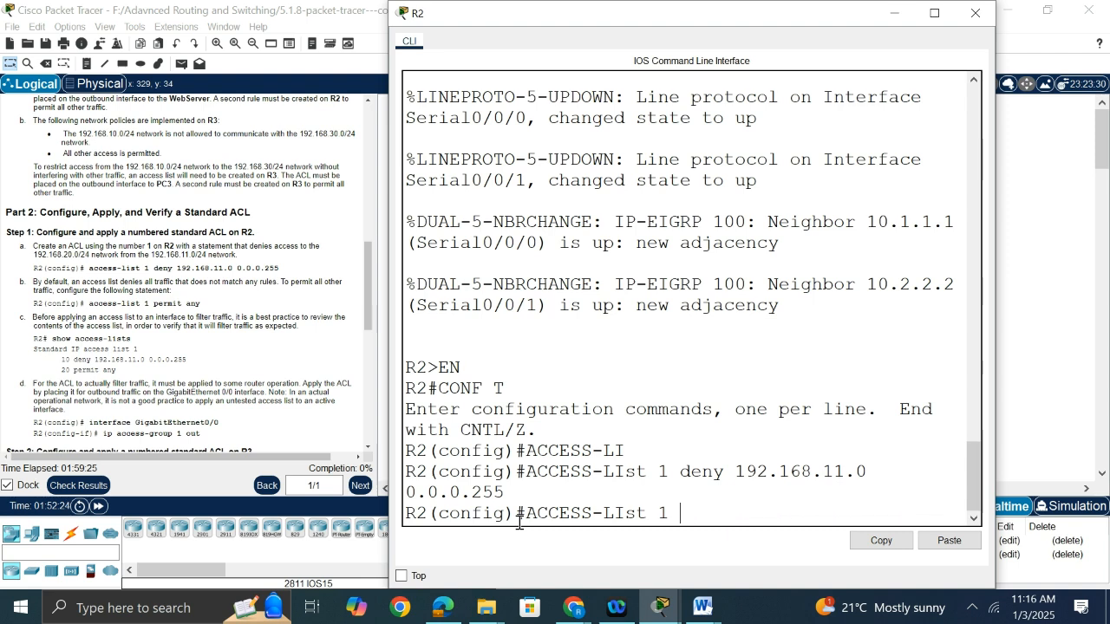
type("per")
key("Tab")
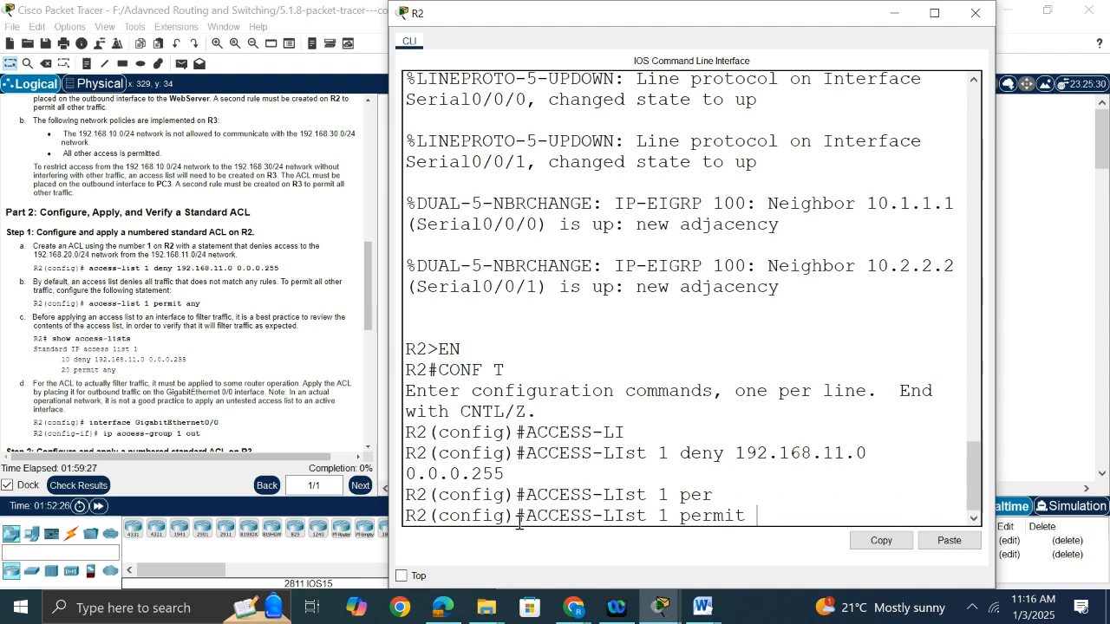
type("any")
key("Return")
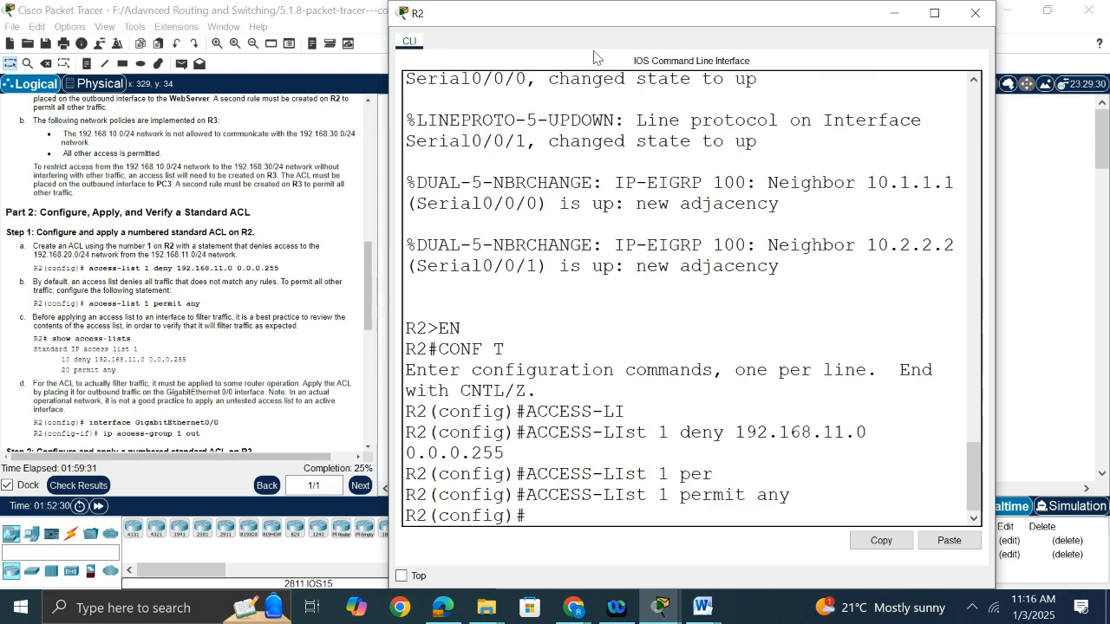
Uncover the topology to locate R2 and look up its interfaces in the addressing table
left_click_drag(607, 16, 718, 251)
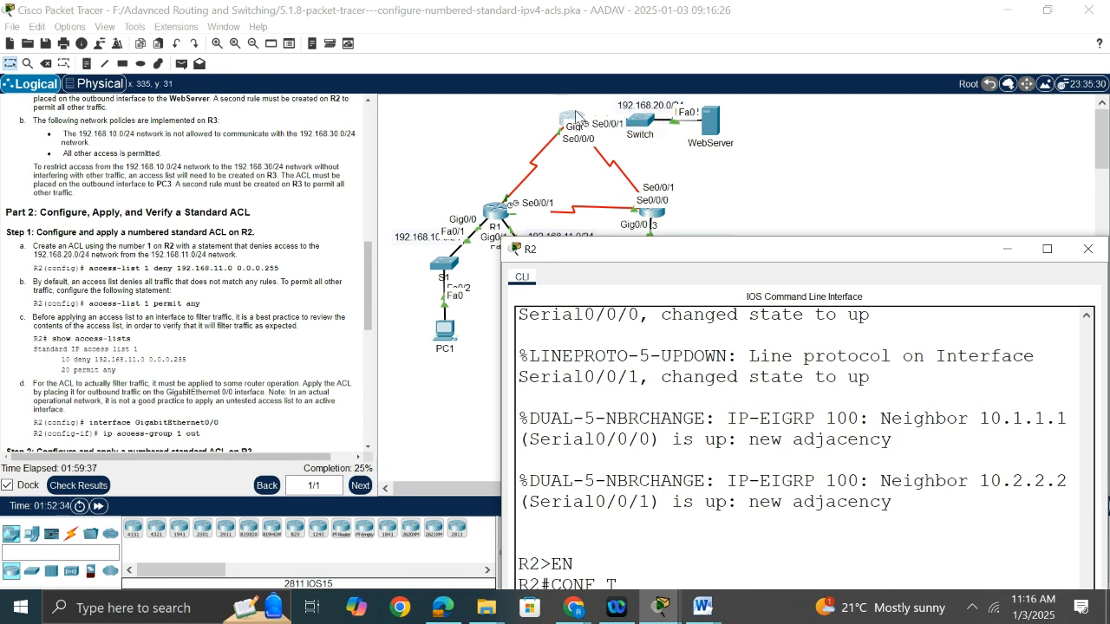
left_click(573, 118)
left_click_drag(583, 124, 579, 132)
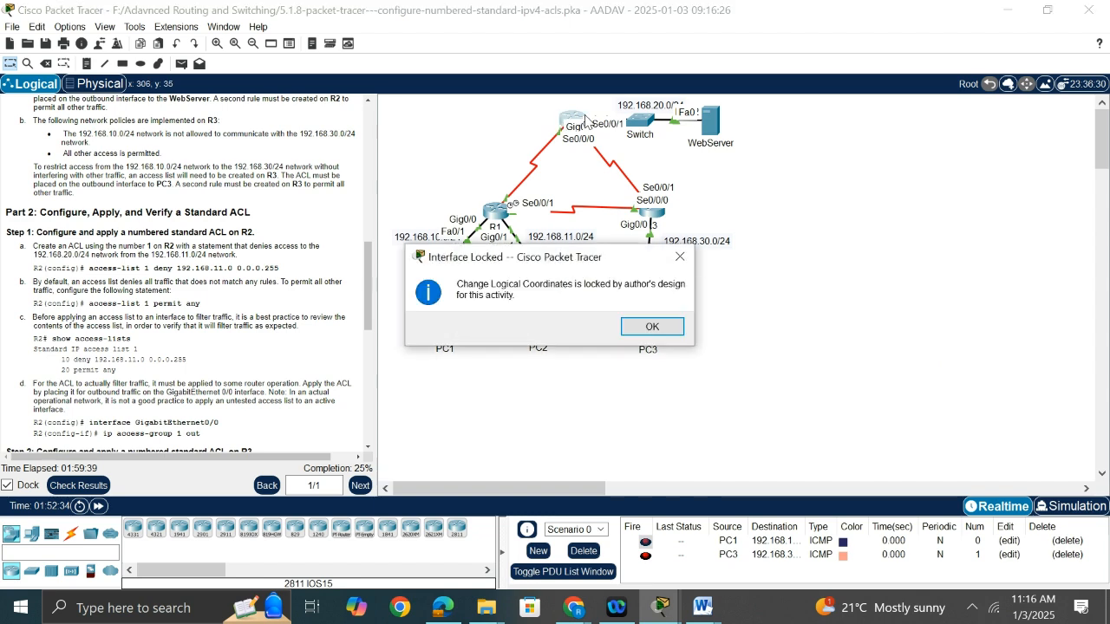
key("Return")
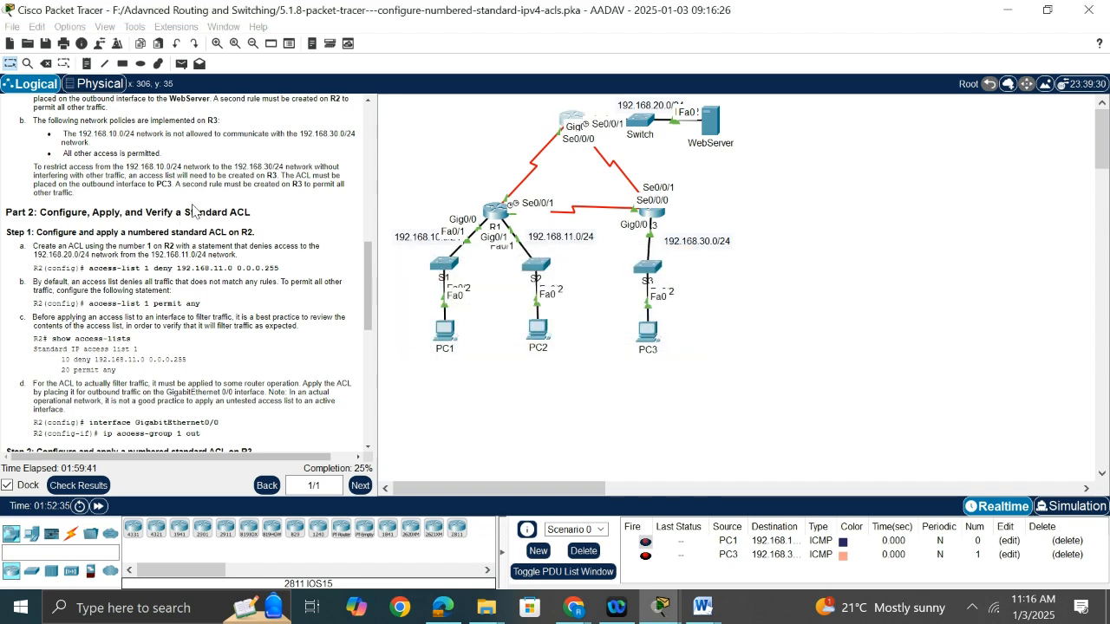
scroll(368, 273, "up", 10)
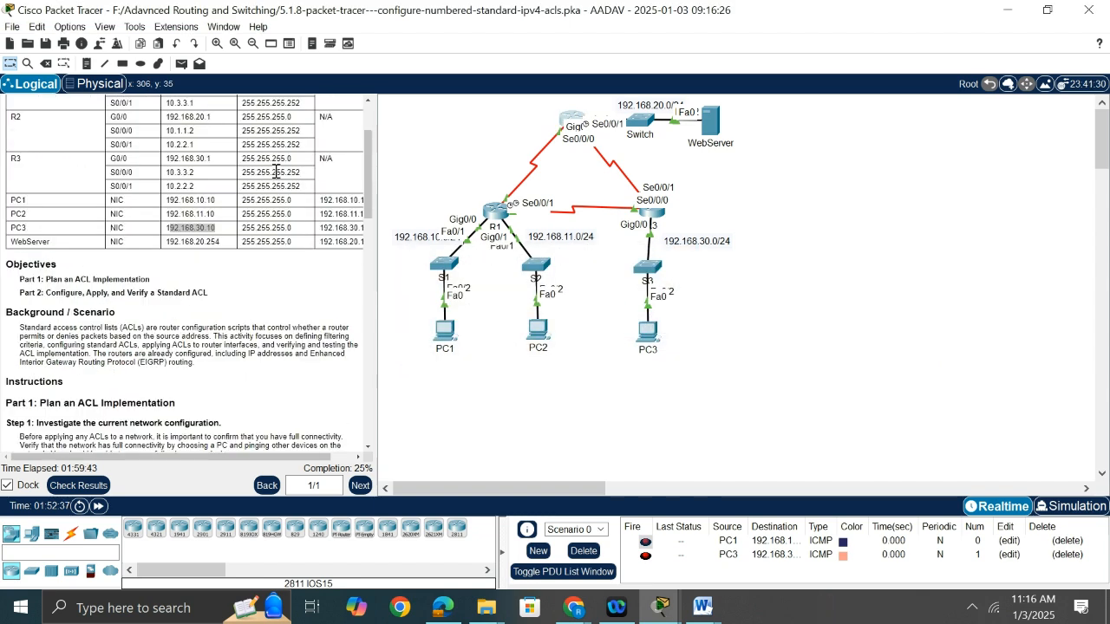
Return to R2's command line and enter interface configuration mode for GigabitEthernet 0/0
scroll(283, 173, "up", 3)
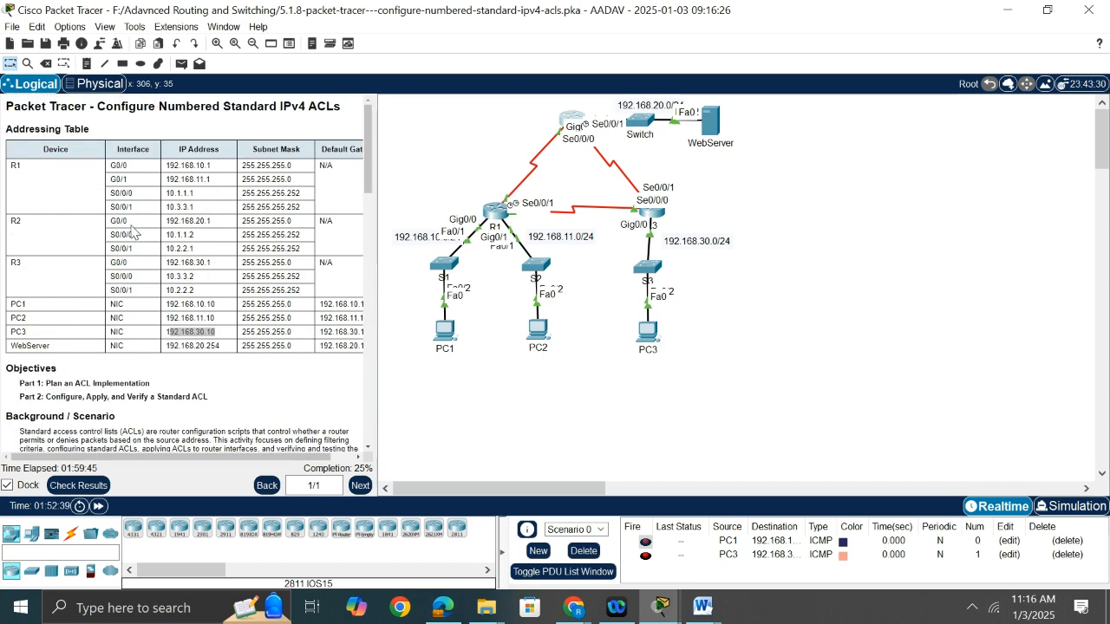
left_click(571, 119)
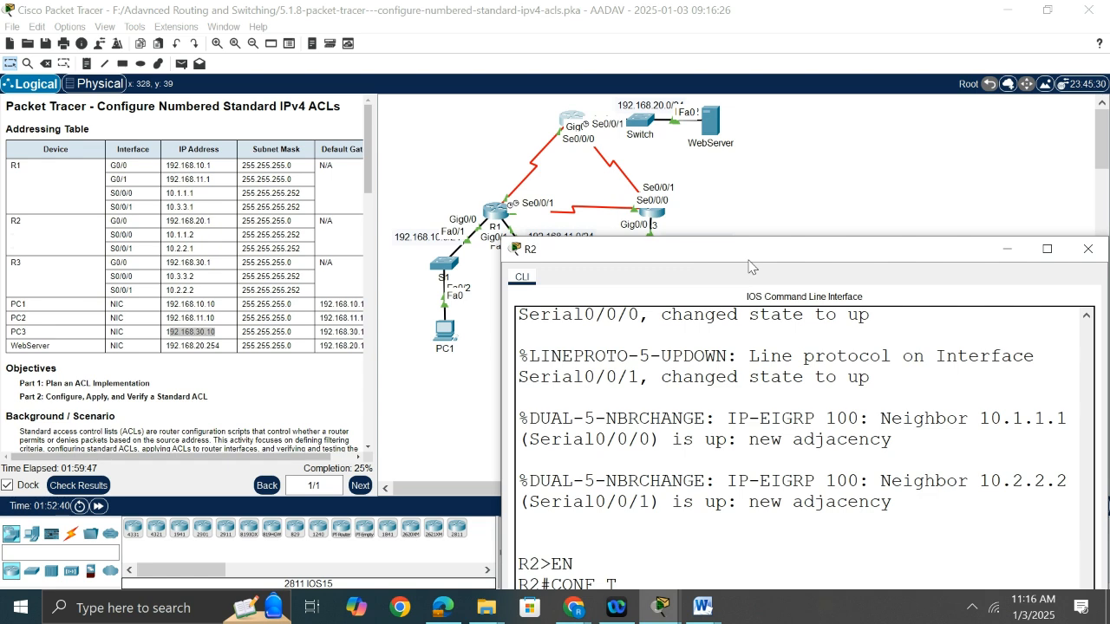
left_click_drag(819, 248, 793, 77)
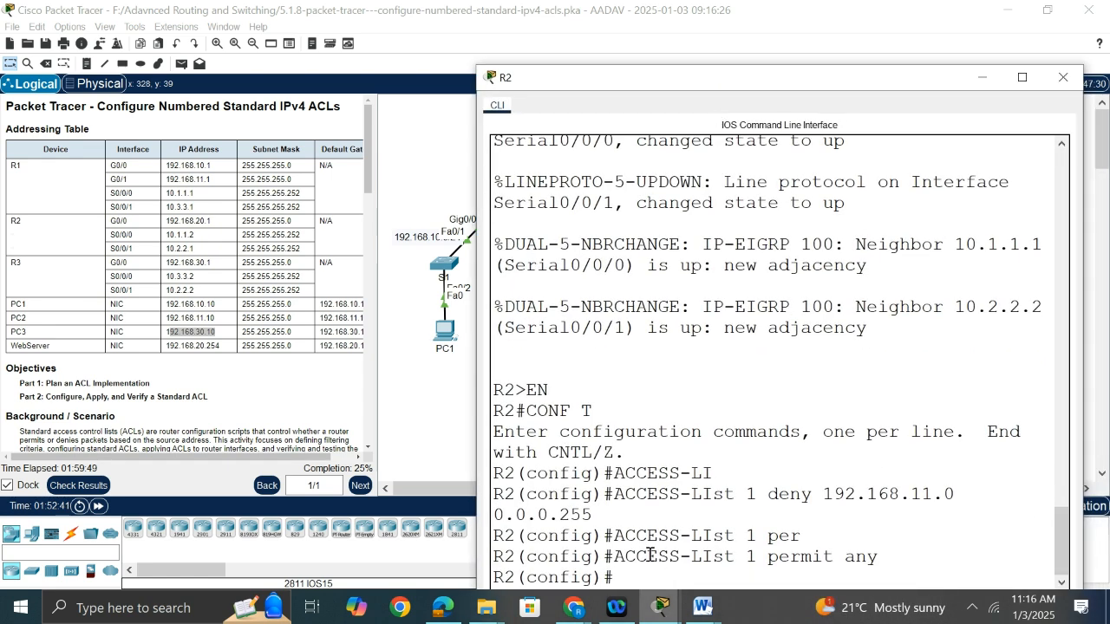
type("int g")
key("Tab")
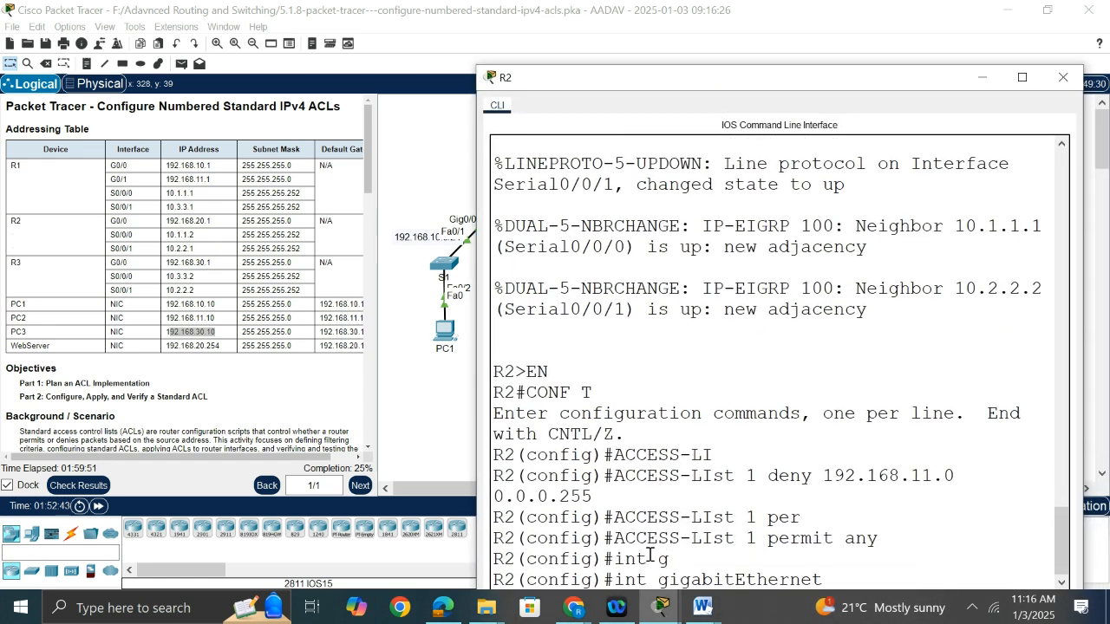
type("0/0")
key("Return")
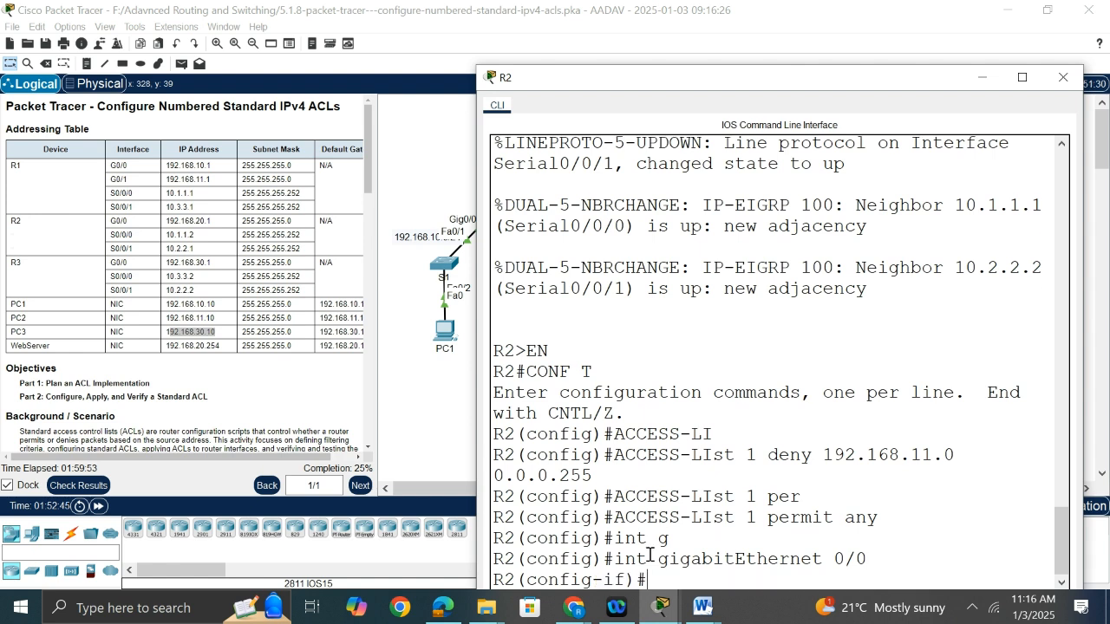
Apply access list 1 to R2's GigabitEthernet 0/0 interface for outbound traffic, checking the command against the activity instructions
type("ip acce")
key("Tab")
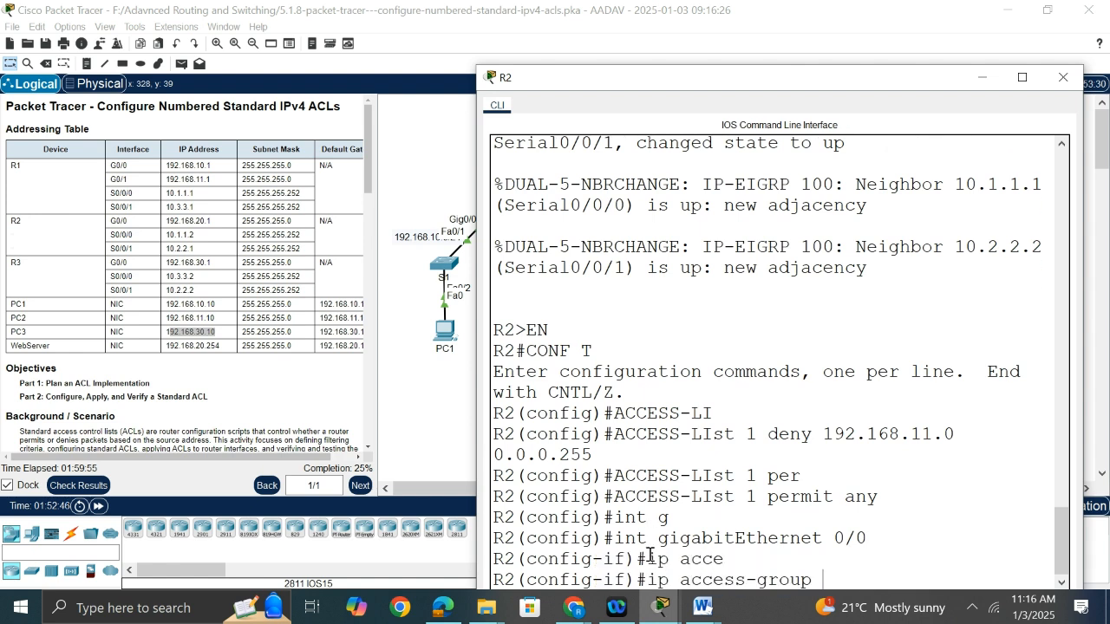
type("1 out")
scroll(224, 287, "down", 15)
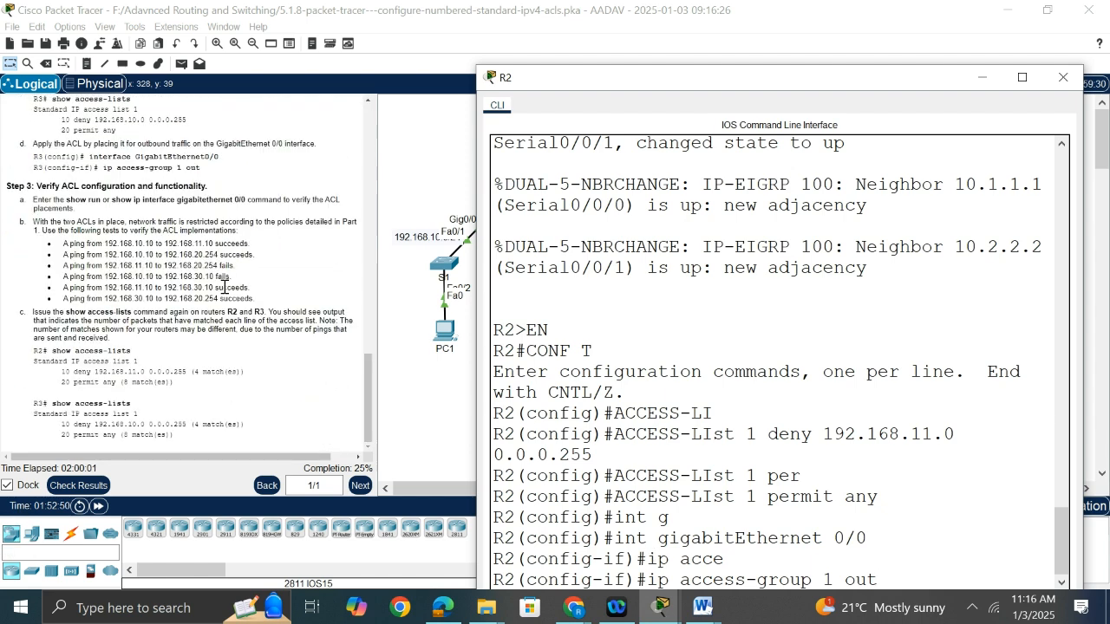
scroll(224, 287, "up", 3)
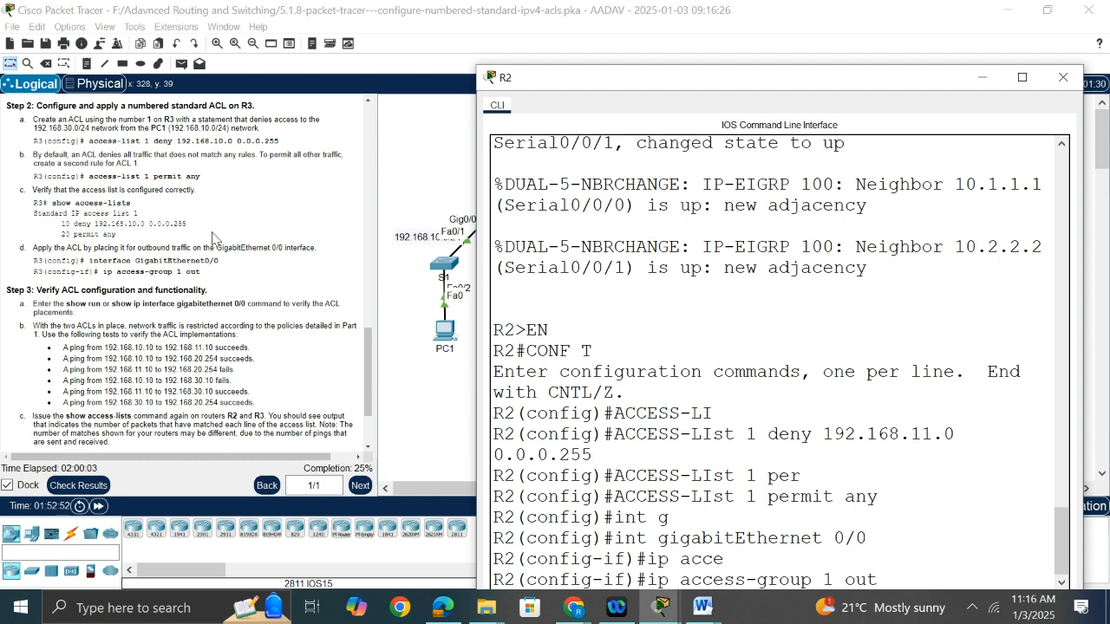
scroll(215, 239, "up", 1)
scroll(215, 238, "up", 3)
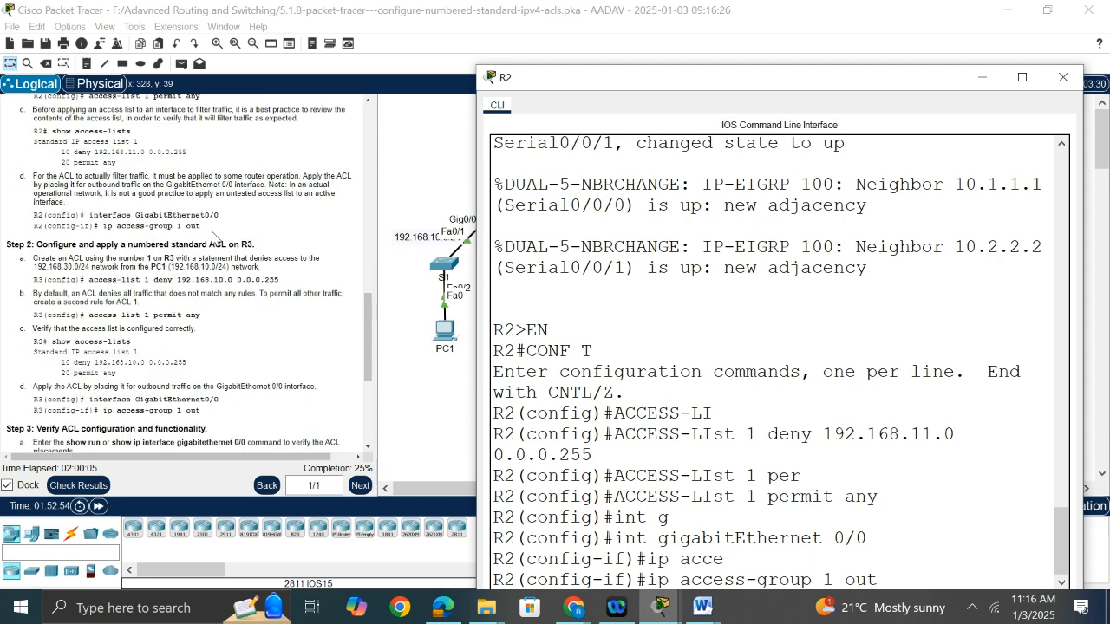
key("Return")
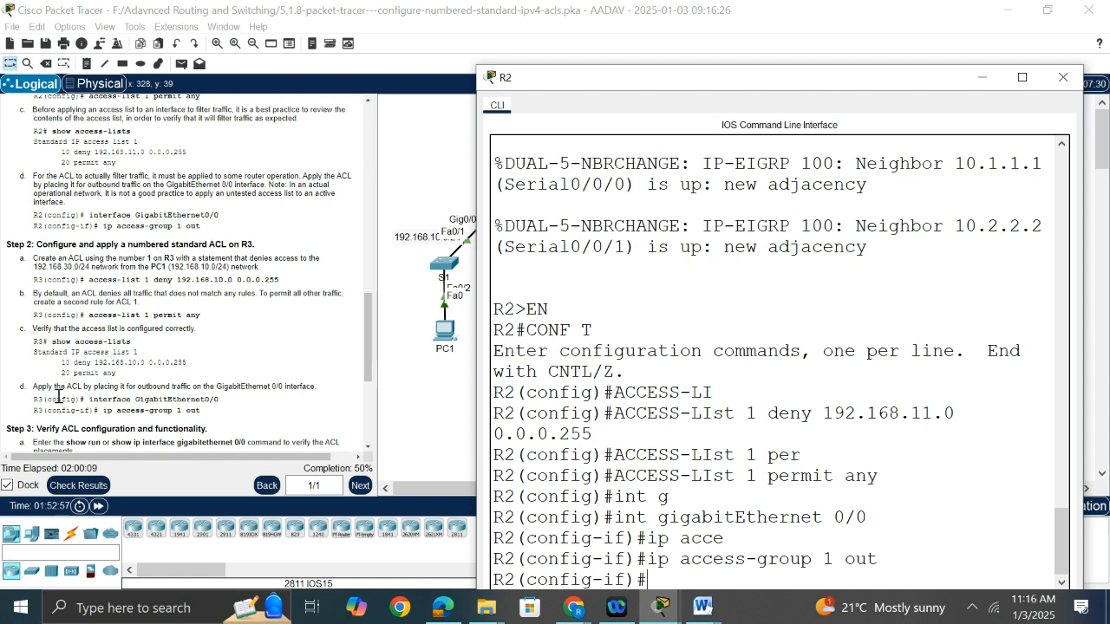
Save R2's running configuration from interface configuration mode with do wr
left_click_drag(612, 82, 664, 238)
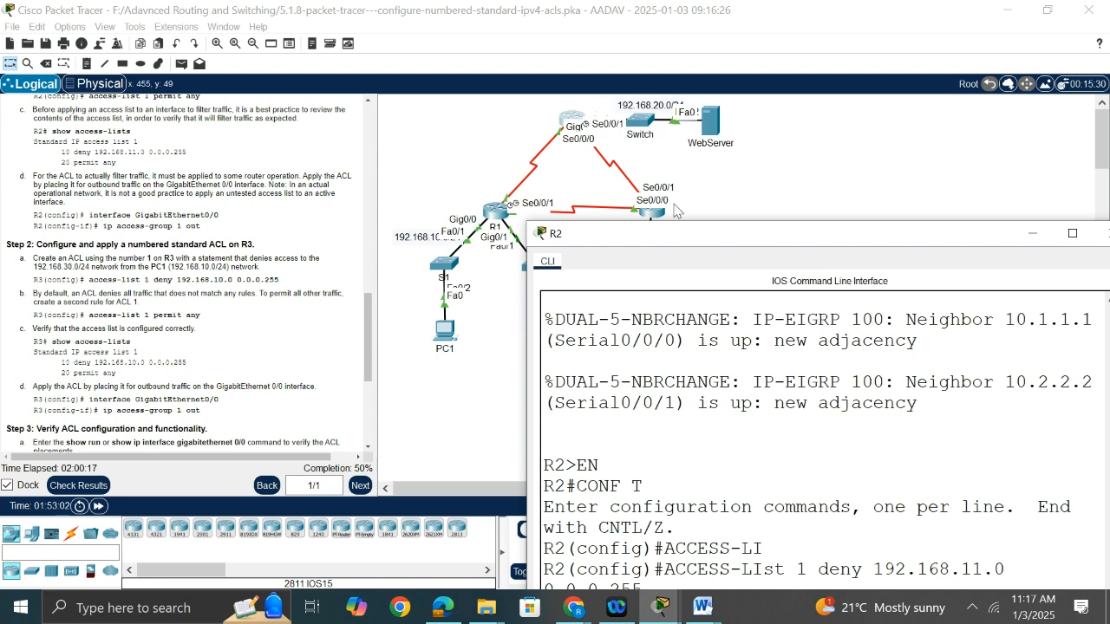
left_click_drag(655, 234, 640, 70)
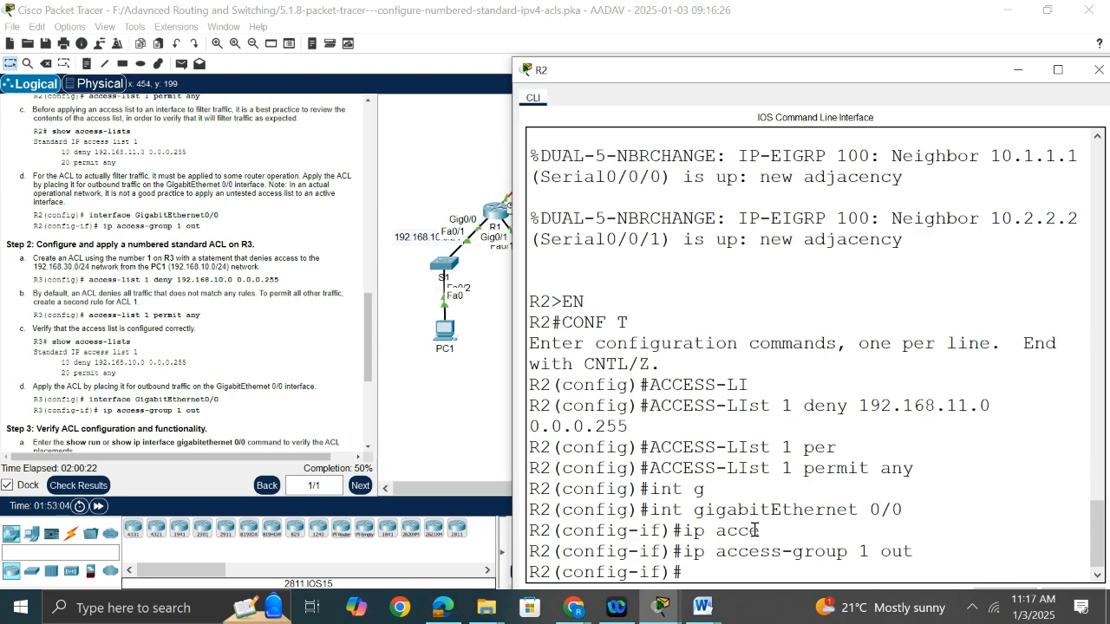
type("do wr")
key("Return")
Open router R3's command line and review the activity instructions for configuring its numbered standard ACL
scroll(241, 416, "down", 2)
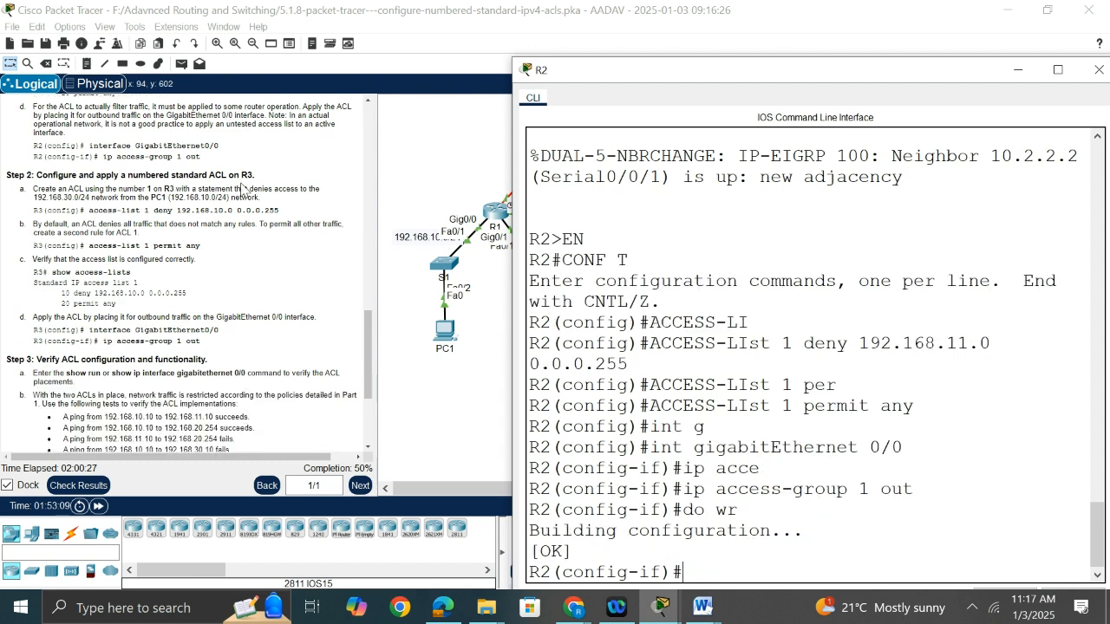
left_click(412, 430)
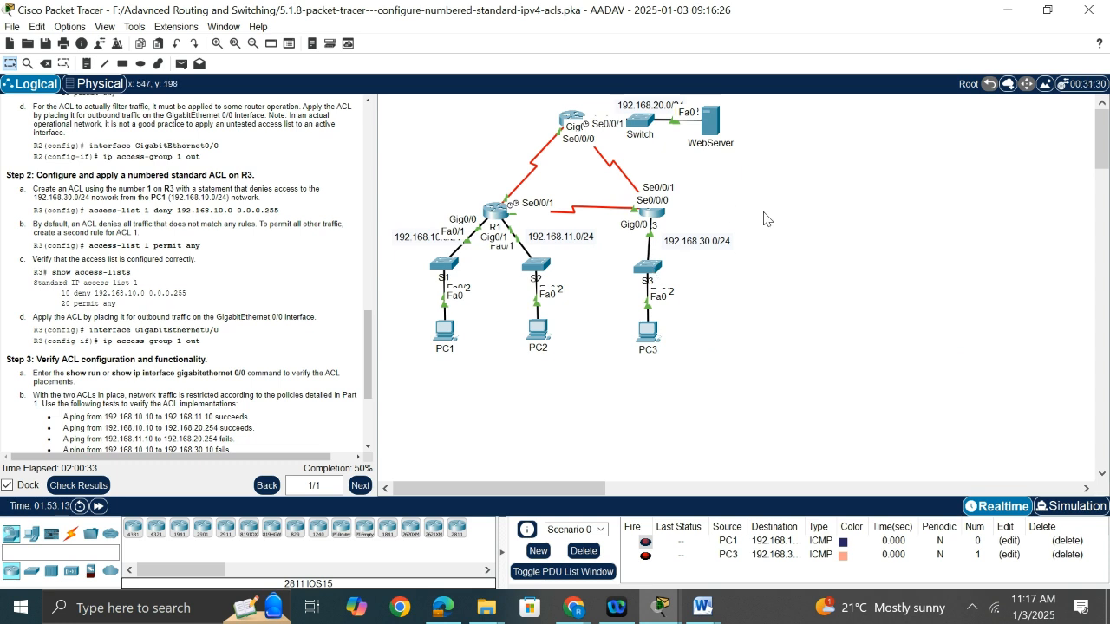
left_click(662, 217)
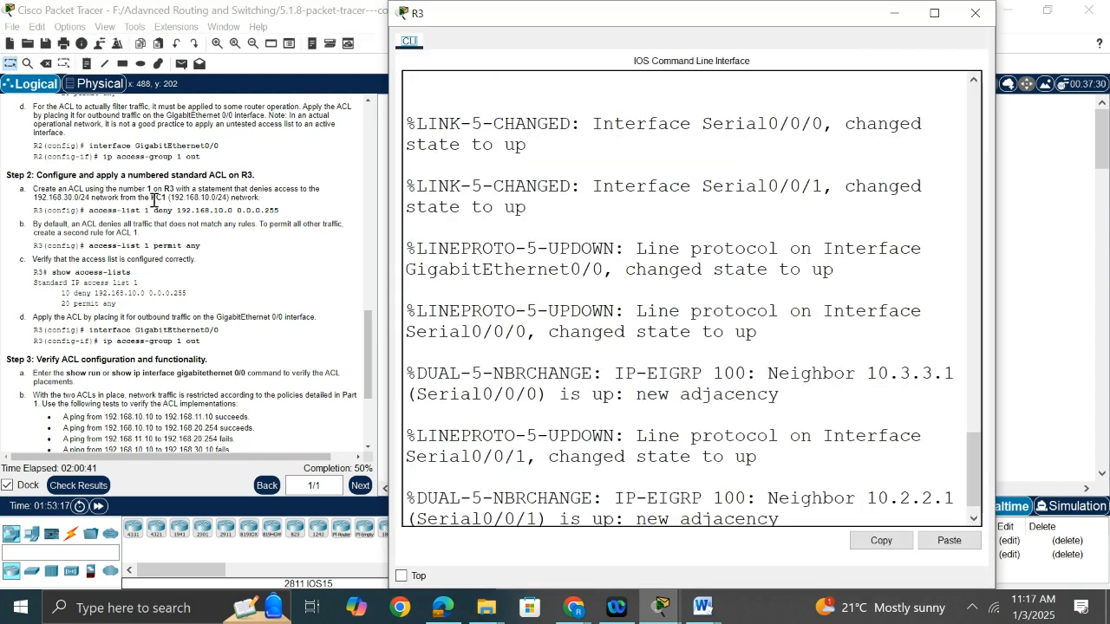
scroll(191, 263, "up", 1)
scroll(192, 262, "up", 3)
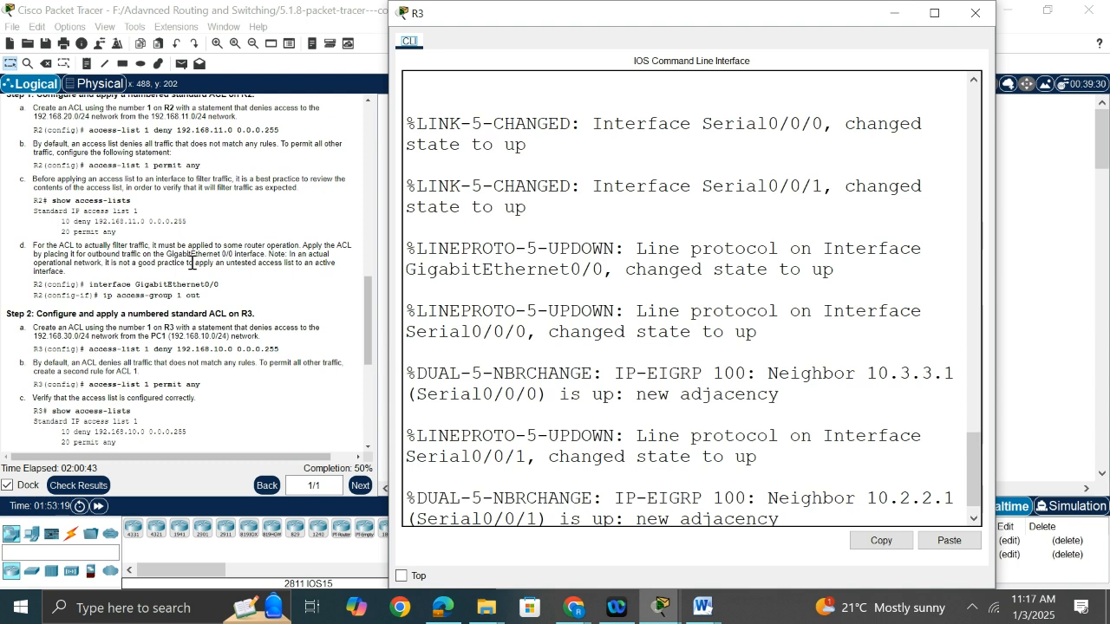
scroll(191, 263, "down", 2)
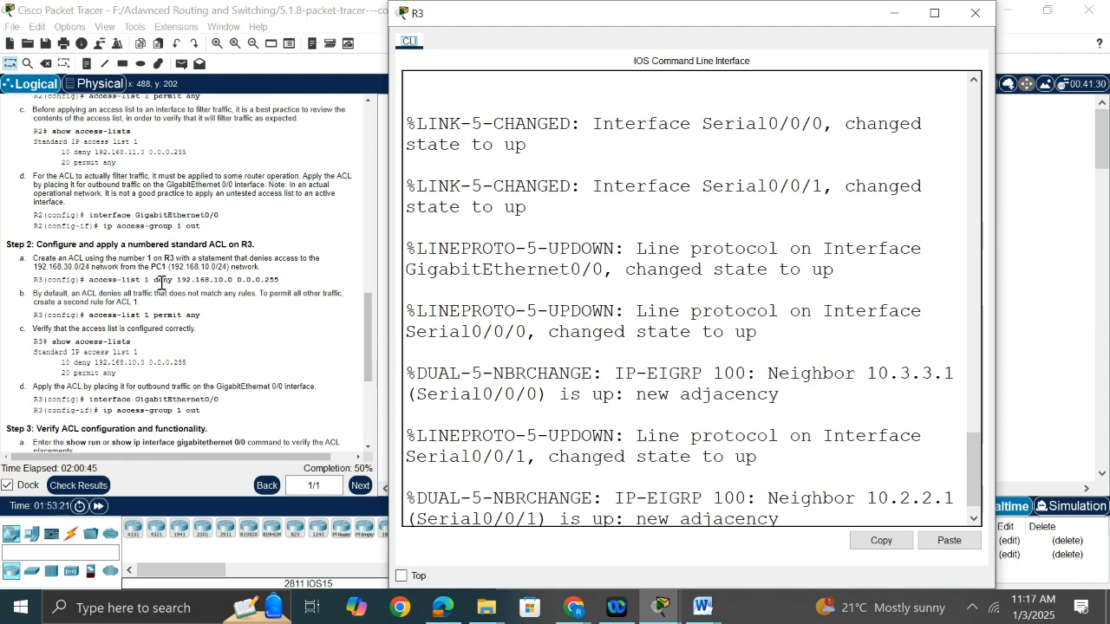
scroll(633, 370, "down", 1)
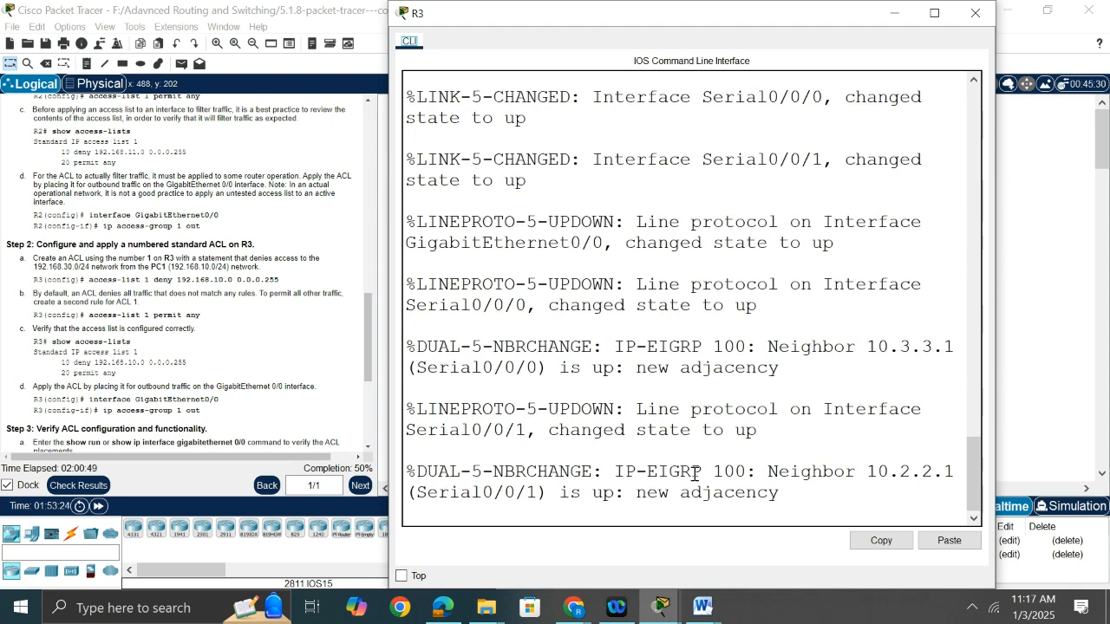
Enter privileged EXEC mode and global configuration mode on R3
key("Return")
type("en")
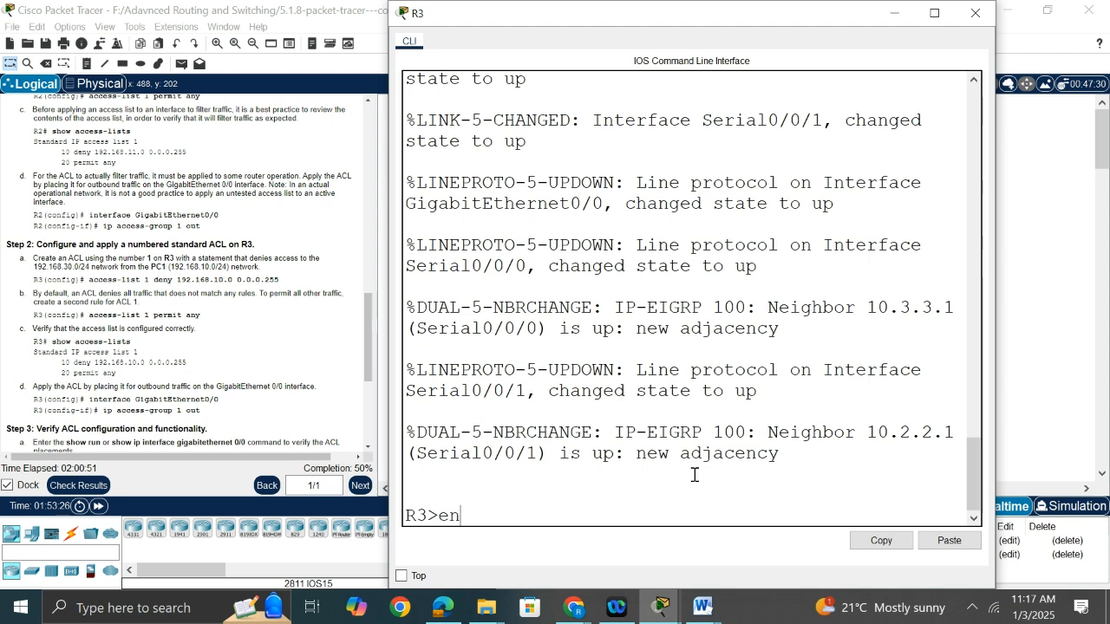
key("Return")
type("conf t")
key("Return")
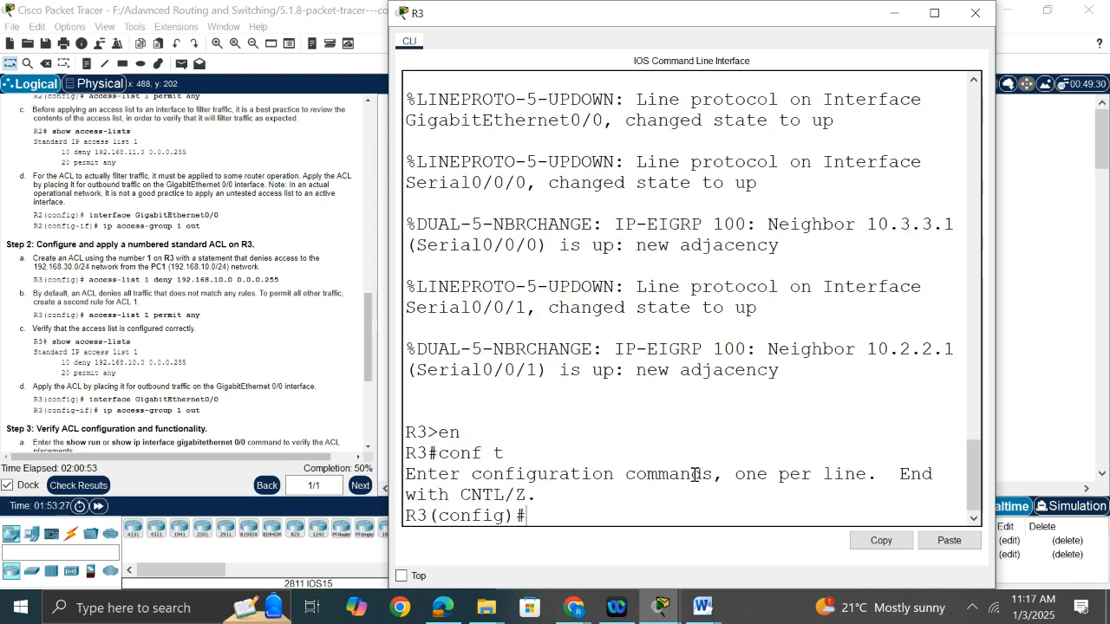
Create access list 1 on R3 with a statement denying 192.168.10.0 with wildcard mask 0.0.0.255
type("acce")
key("Tab")
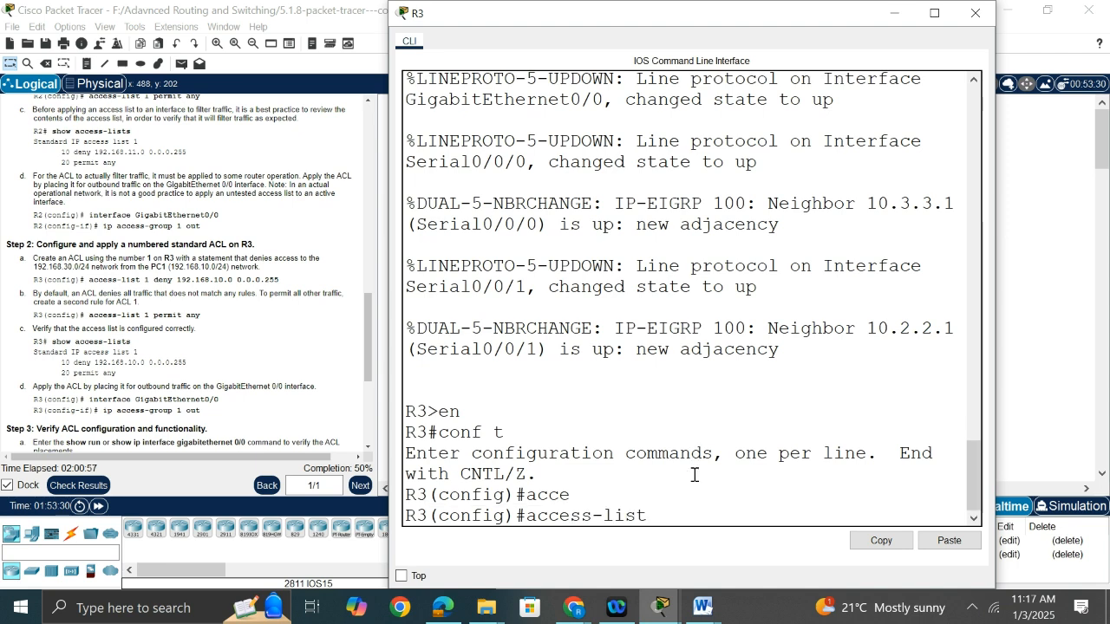
type("1 deny")
key("Tab")
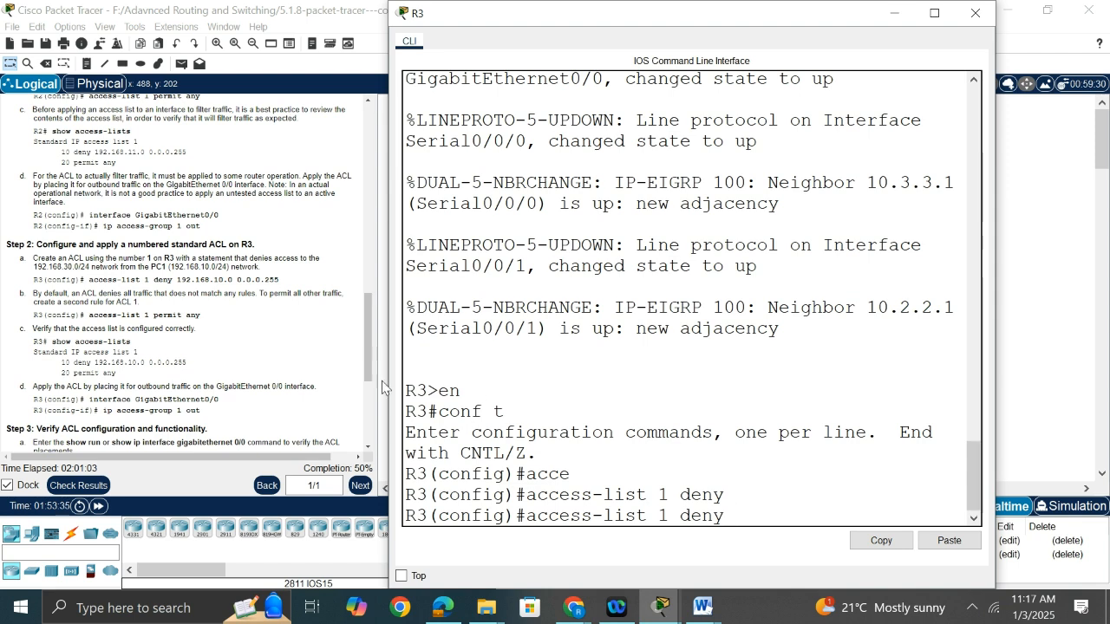
scroll(220, 252, "up", 2)
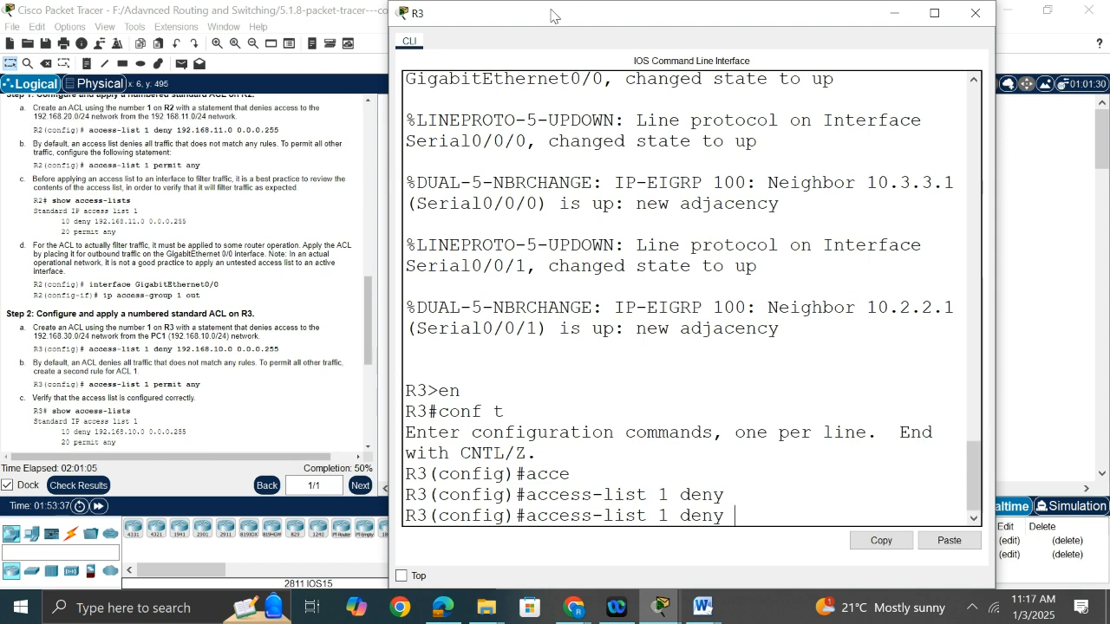
left_click_drag(570, 4, 755, 359)
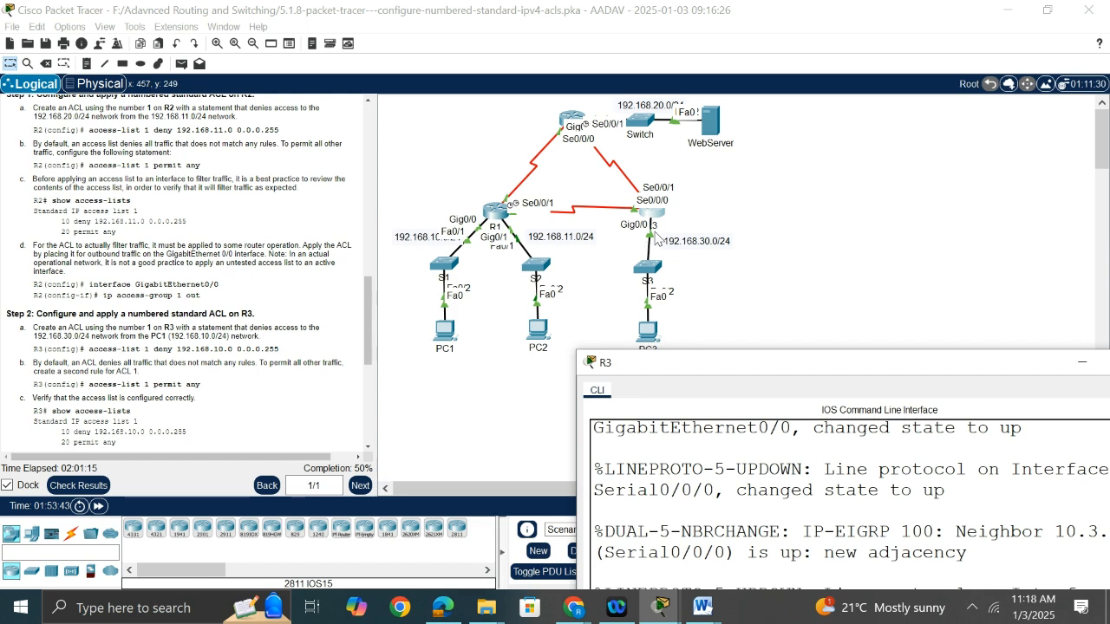
left_click(659, 213)
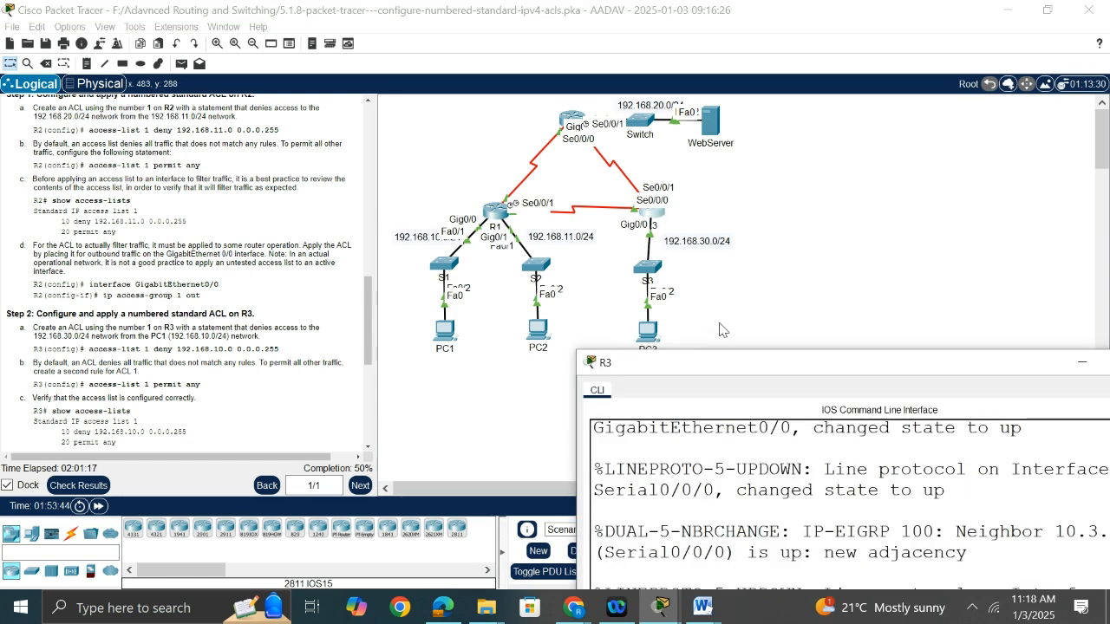
left_click_drag(719, 367, 705, 39)
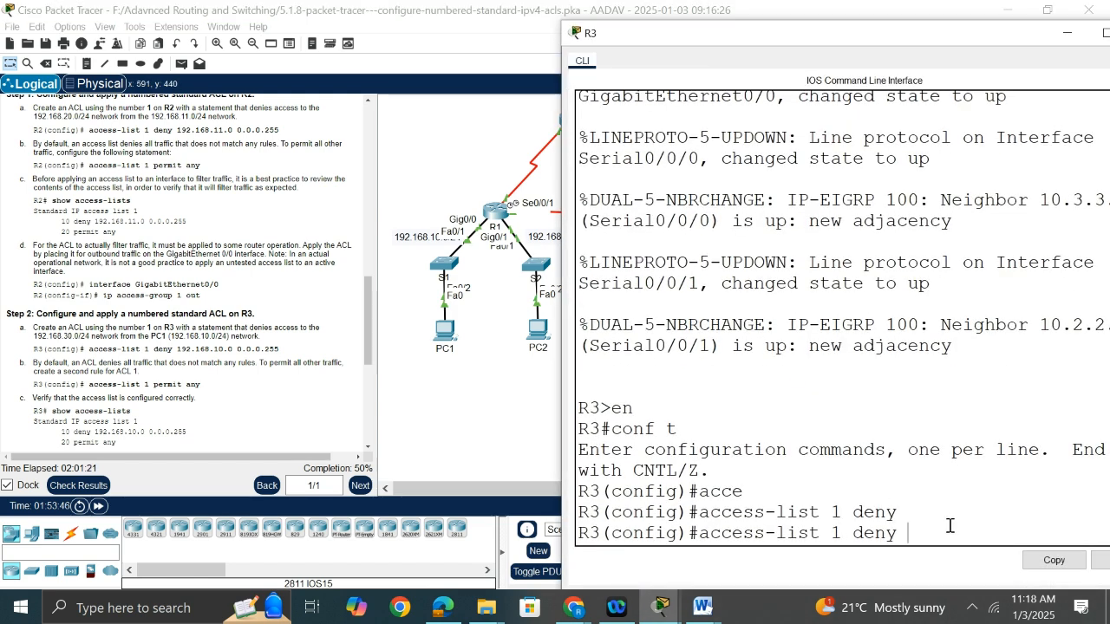
type("2.16")
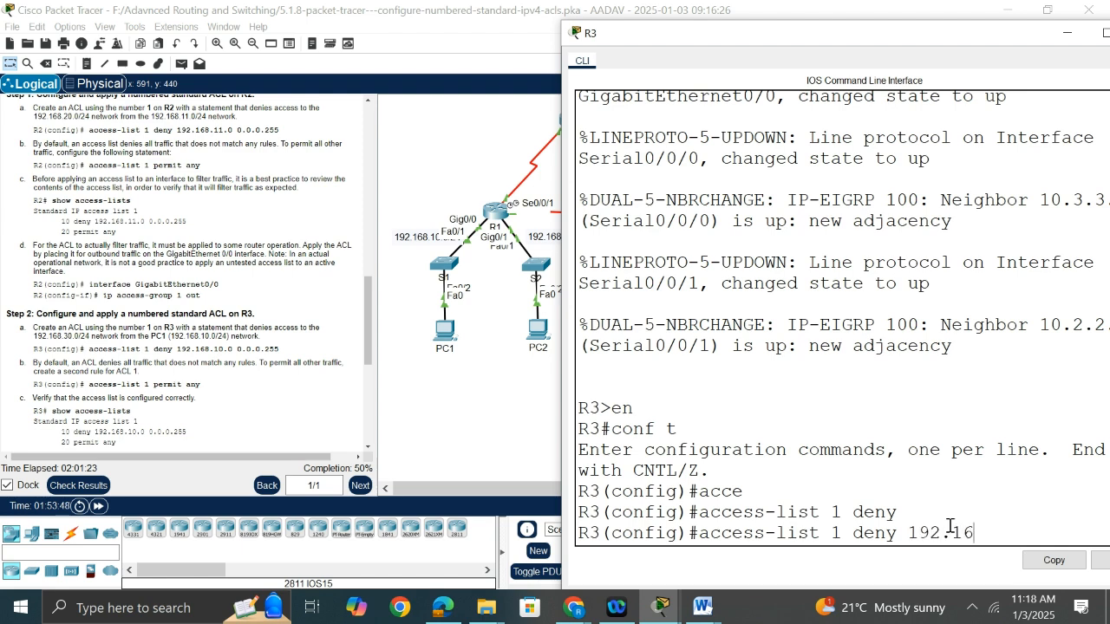
type("8.10.0 0.0.0.255")
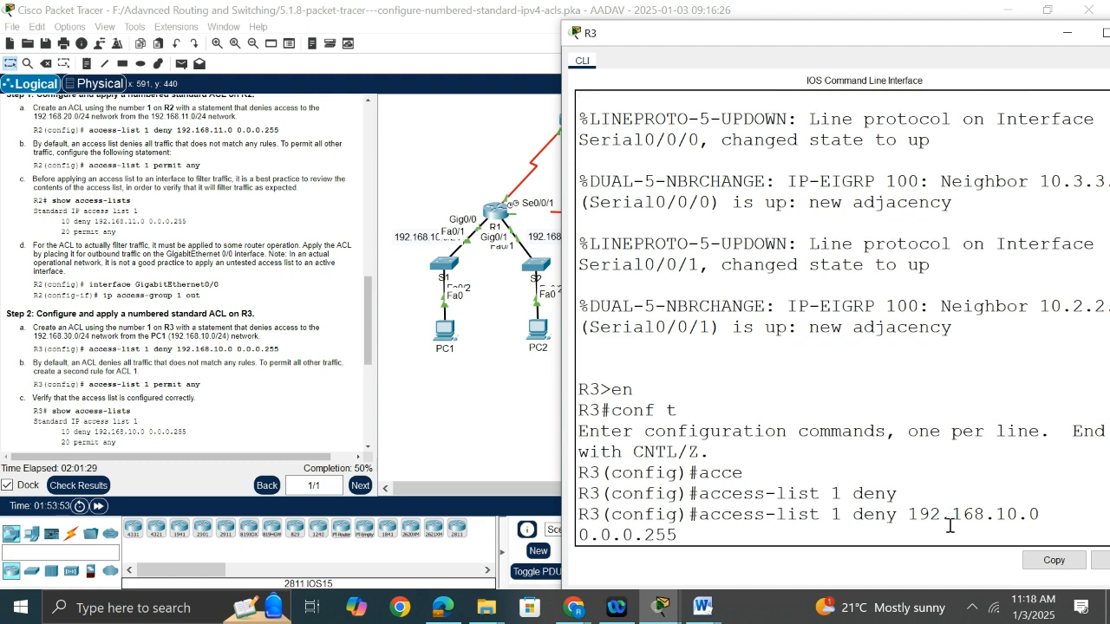
key("Return")
Add a permit any statement to access list 1 on R3
type("acc")
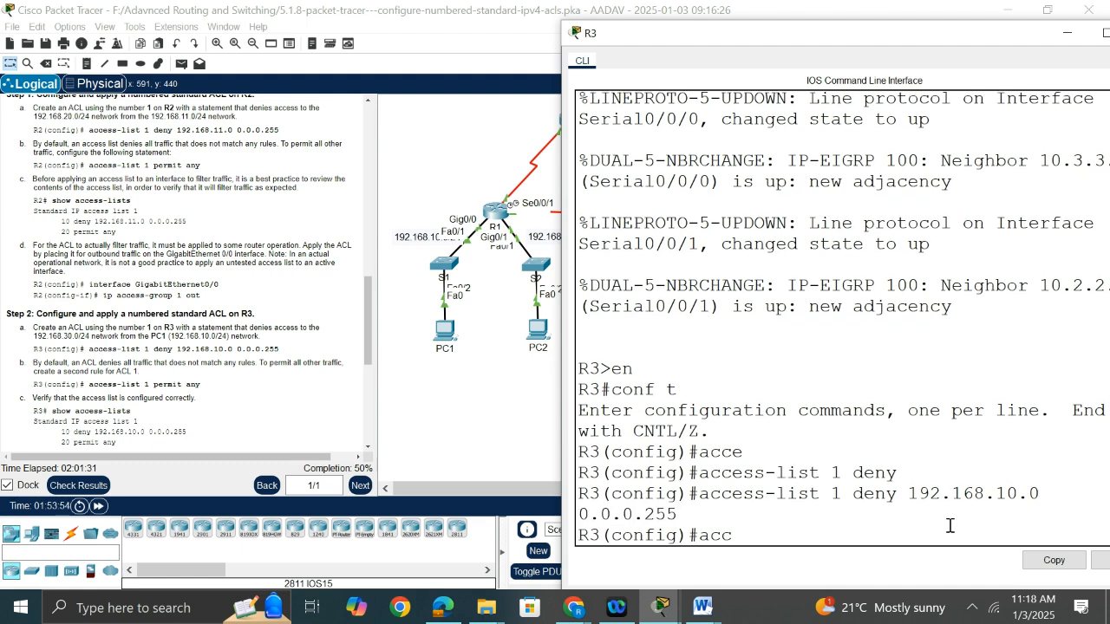
type("es")
key("Tab")
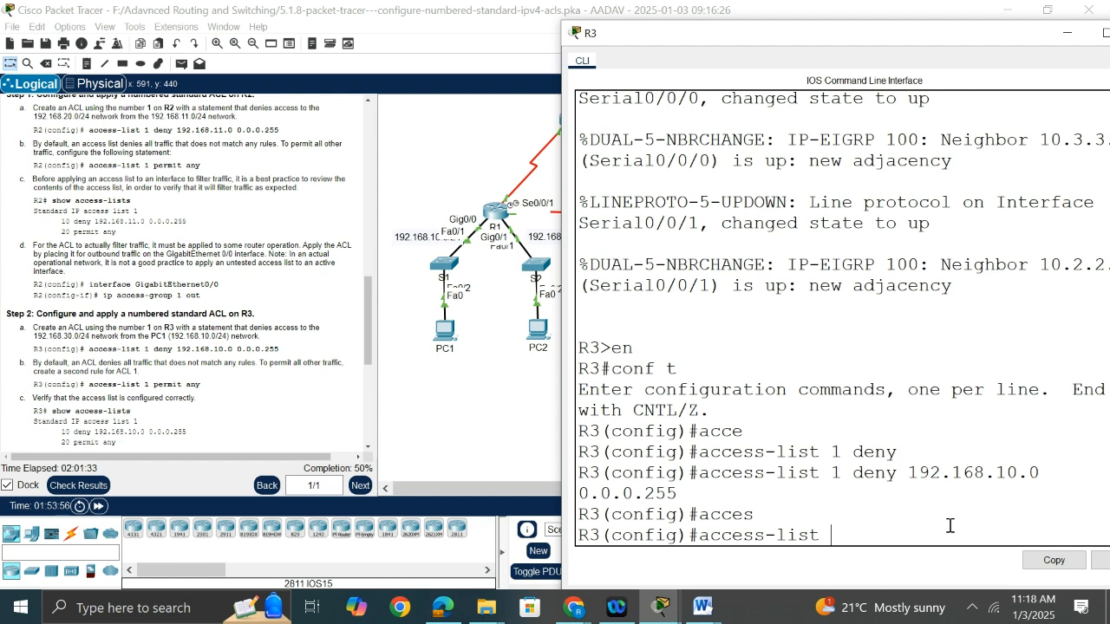
type("1 per")
key("Tab")
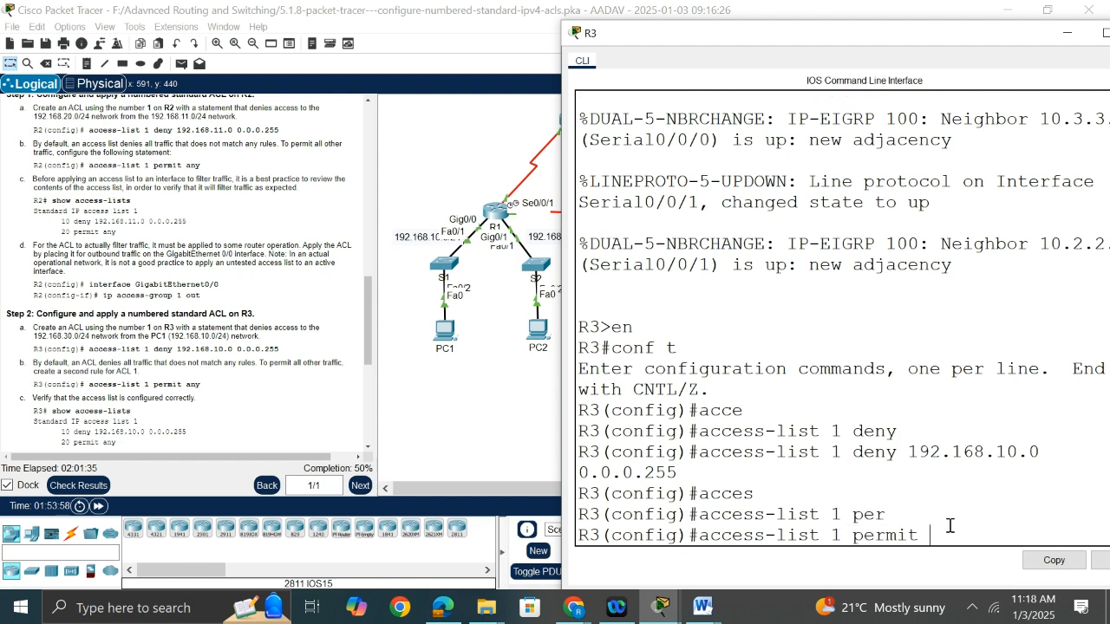
type("an")
key("Tab")
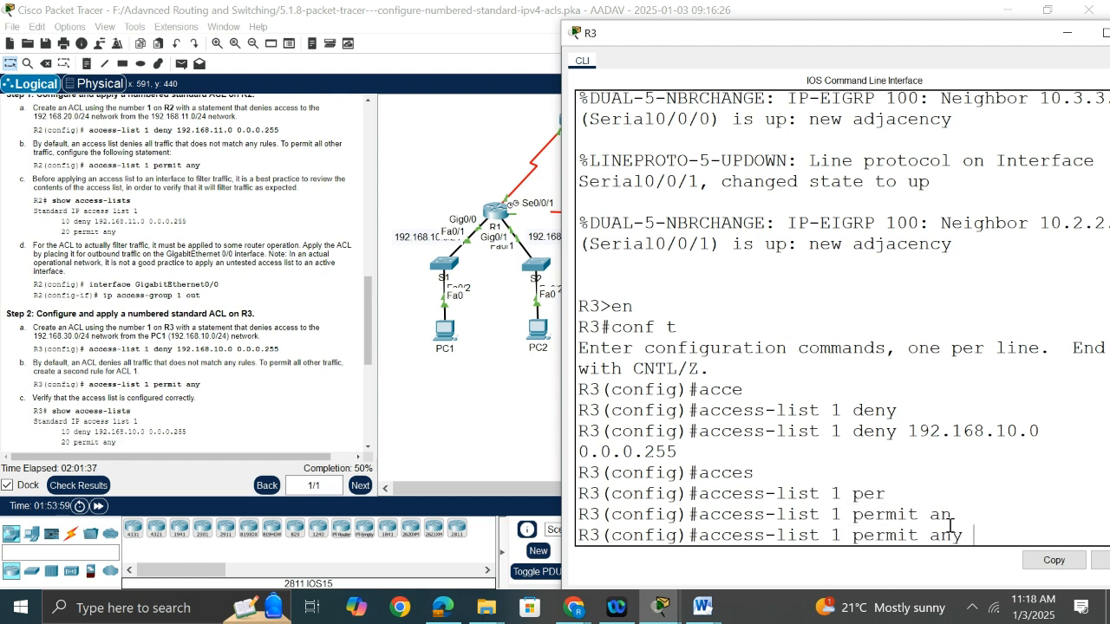
key("Return")
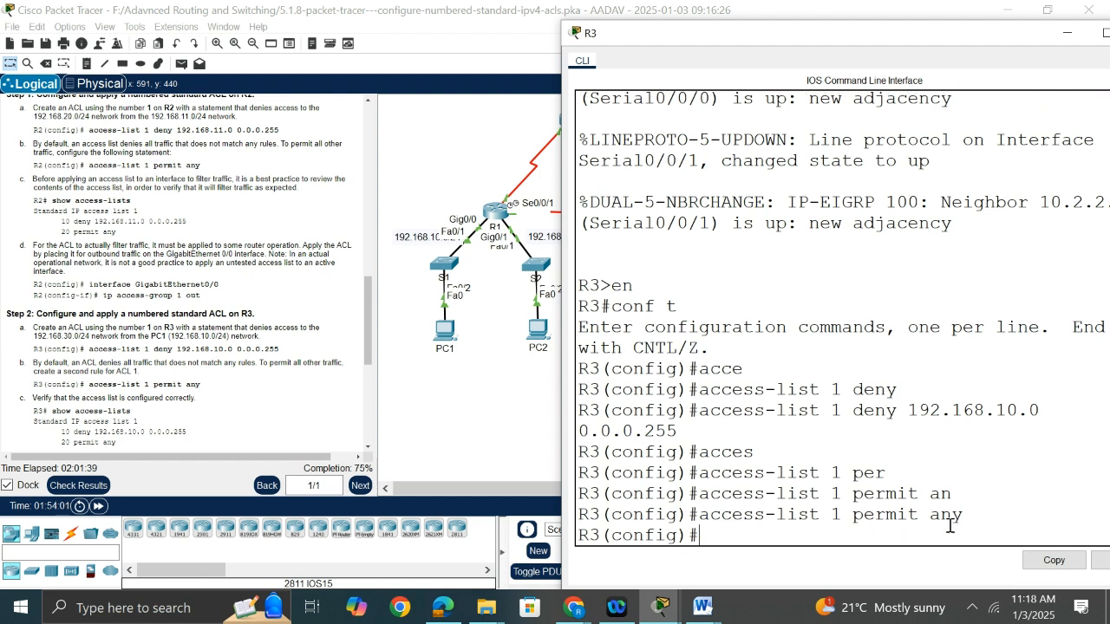
Enter interface configuration mode for GigabitEthernet 0/0 on router R3
left_click(451, 412)
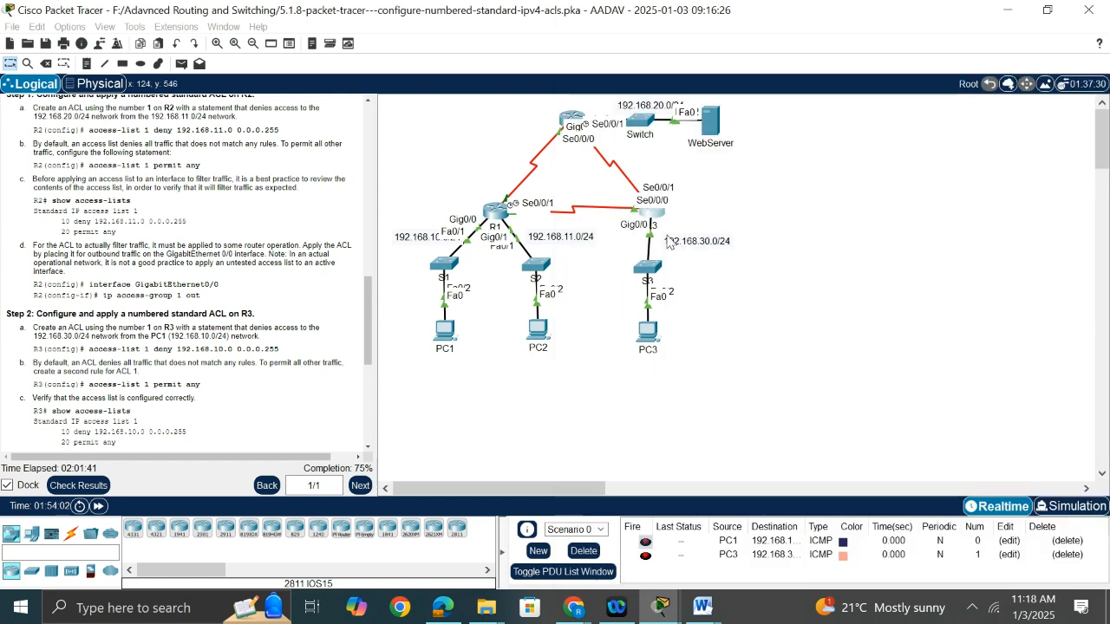
left_click(652, 215)
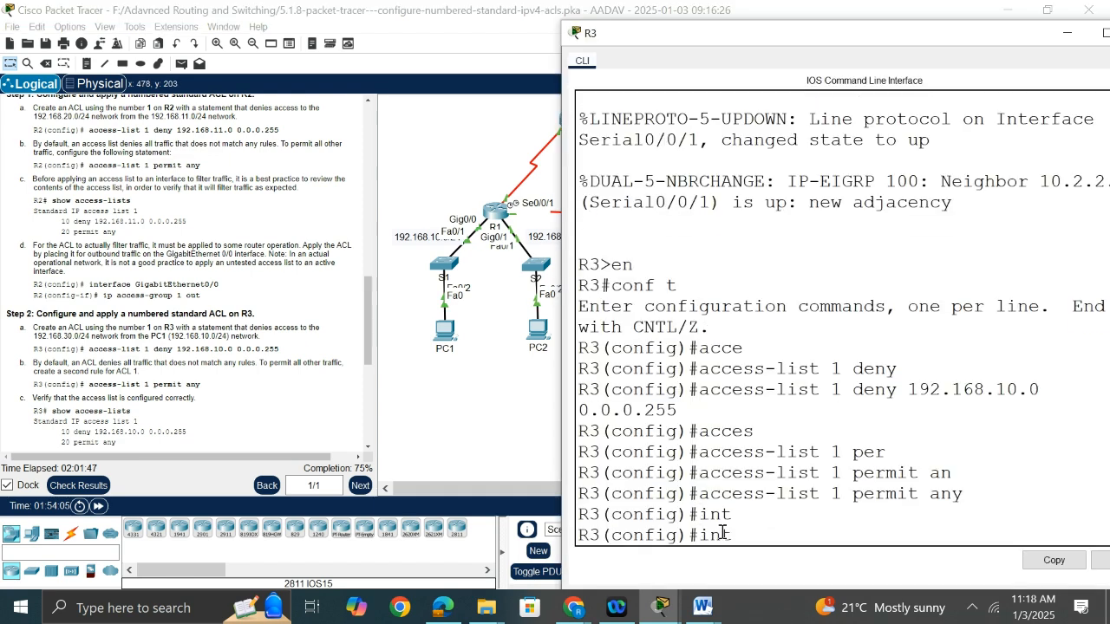
type("g")
key("Tab")
type("0/0")
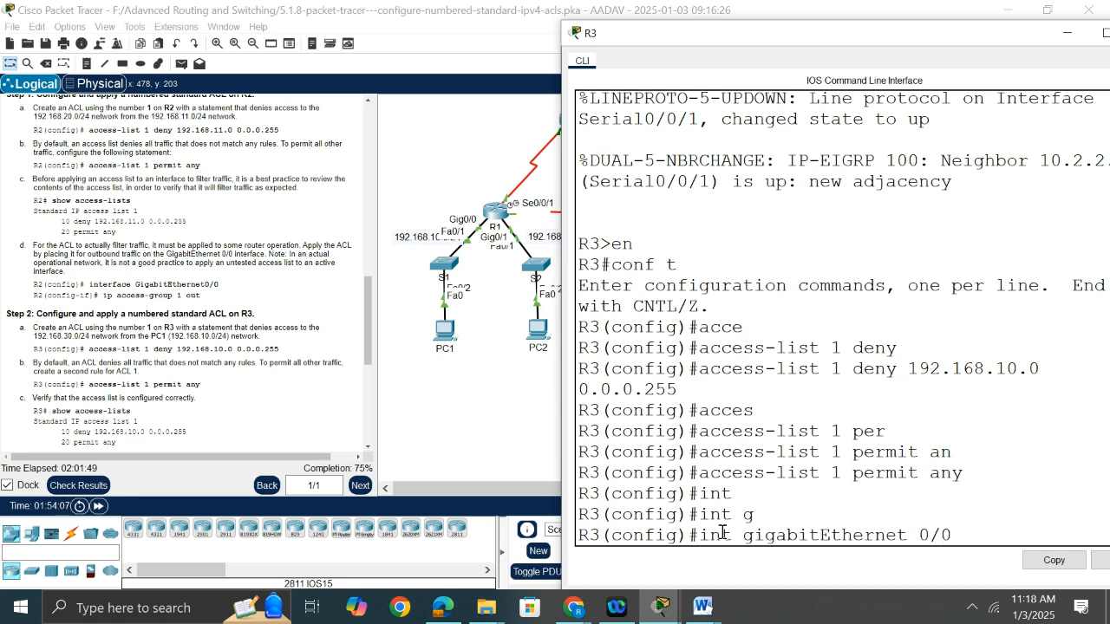
key("Return")
Apply access list 1 to R3's GigabitEthernet 0/0 interface for outbound traffic with ip access-group 1 out
type("ip ac")
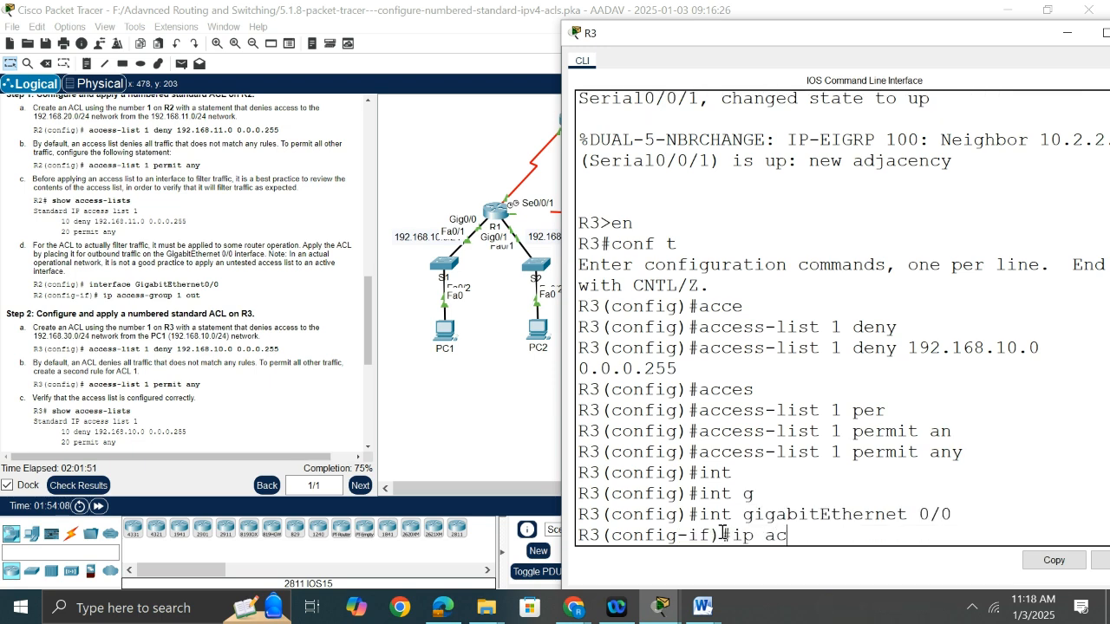
key("Tab")
type("1 out")
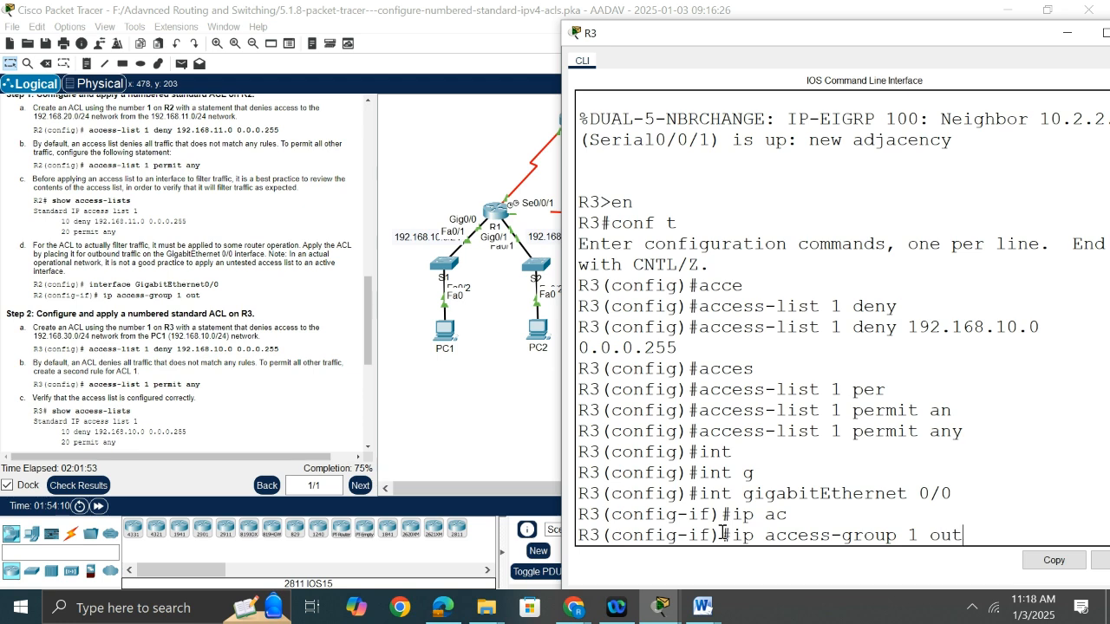
key("Return")
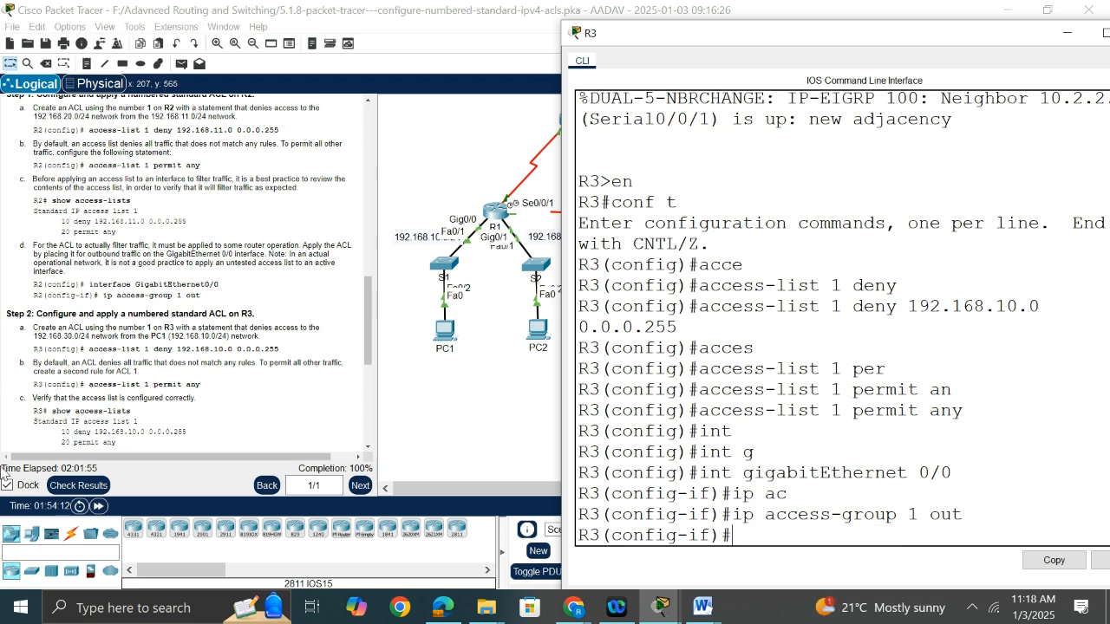
Return router R2 to privileged EXEC mode and display its access lists to check the denied network
scroll(291, 363, "down", 2)
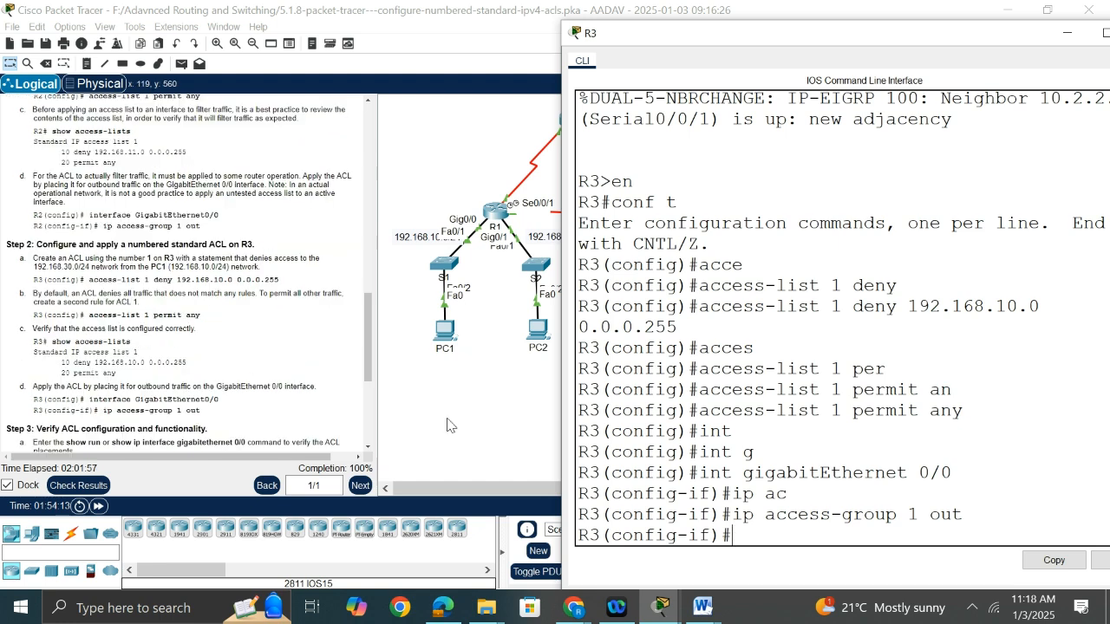
left_click(547, 254)
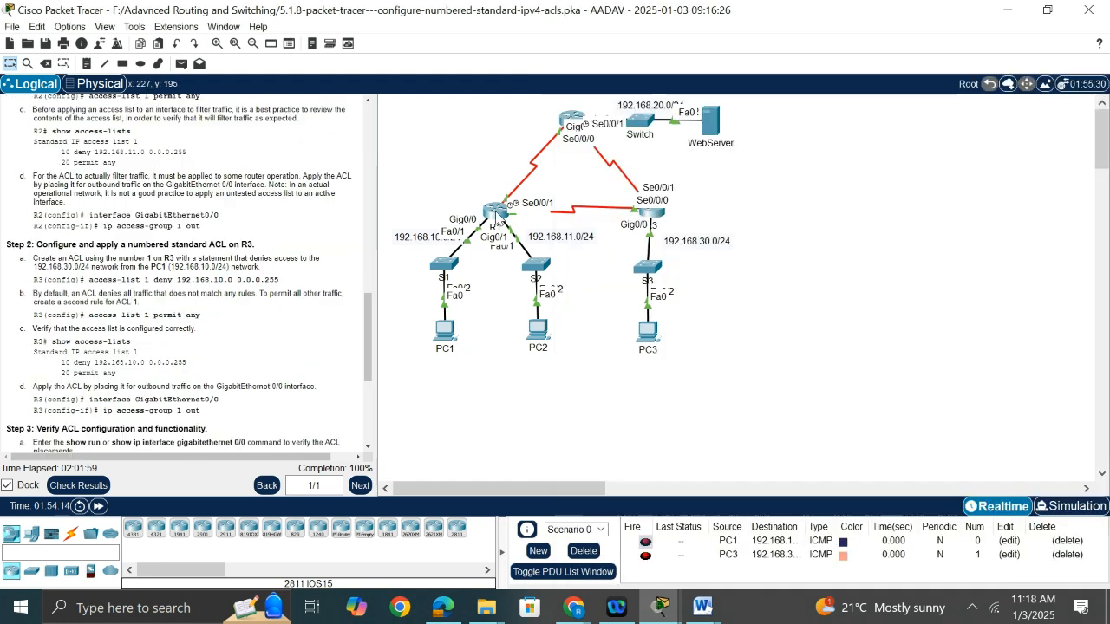
left_click(572, 119)
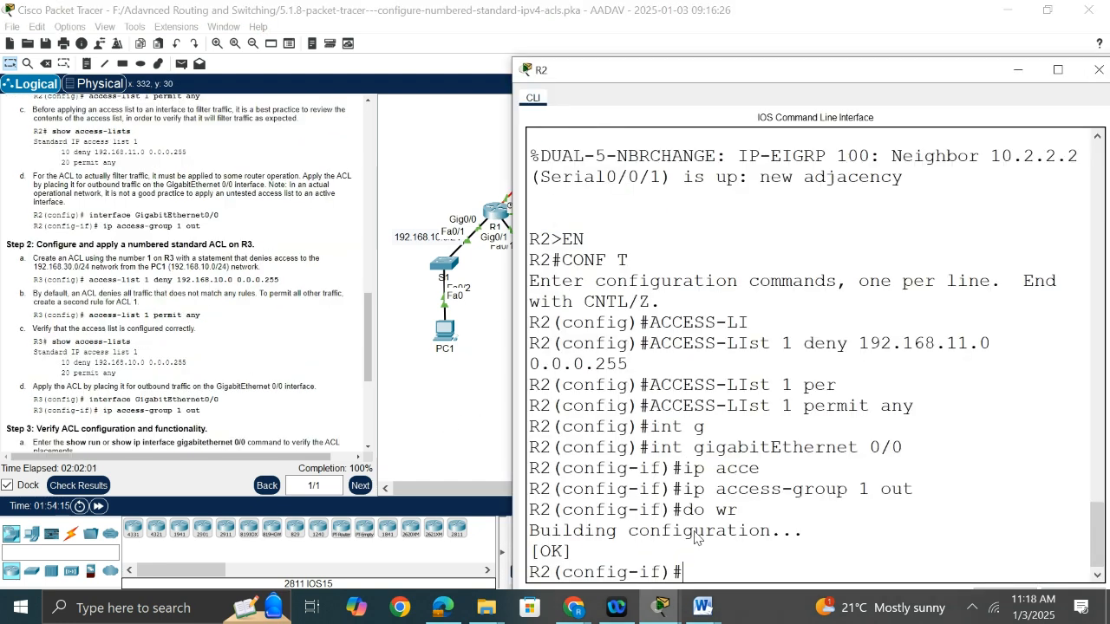
type("end")
key("Return")
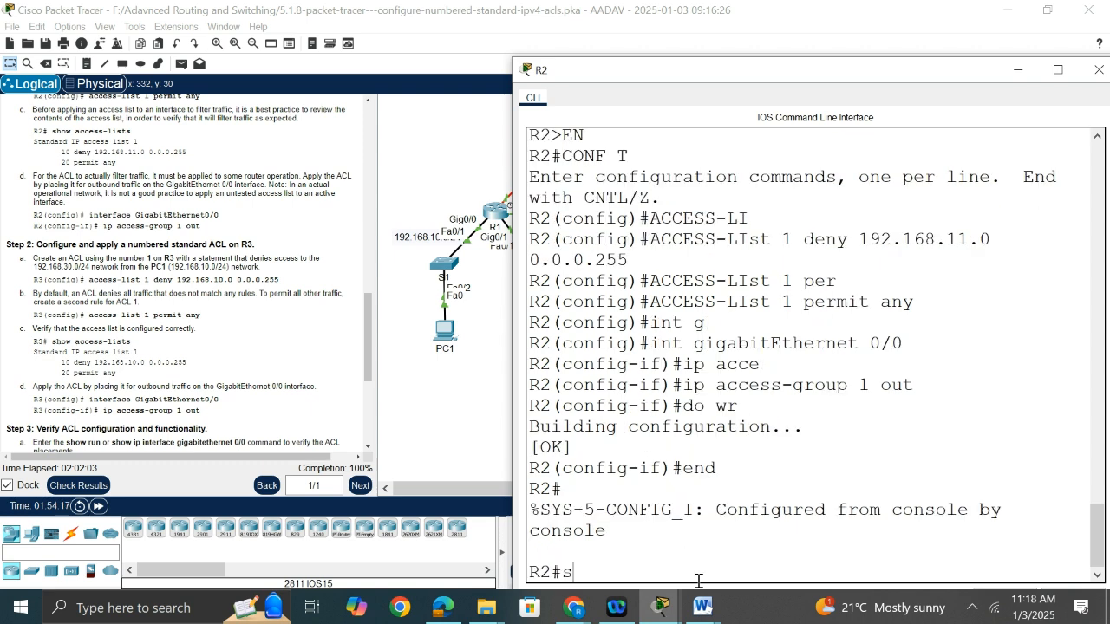
type("sh ac")
key("Tab")
key("Return")
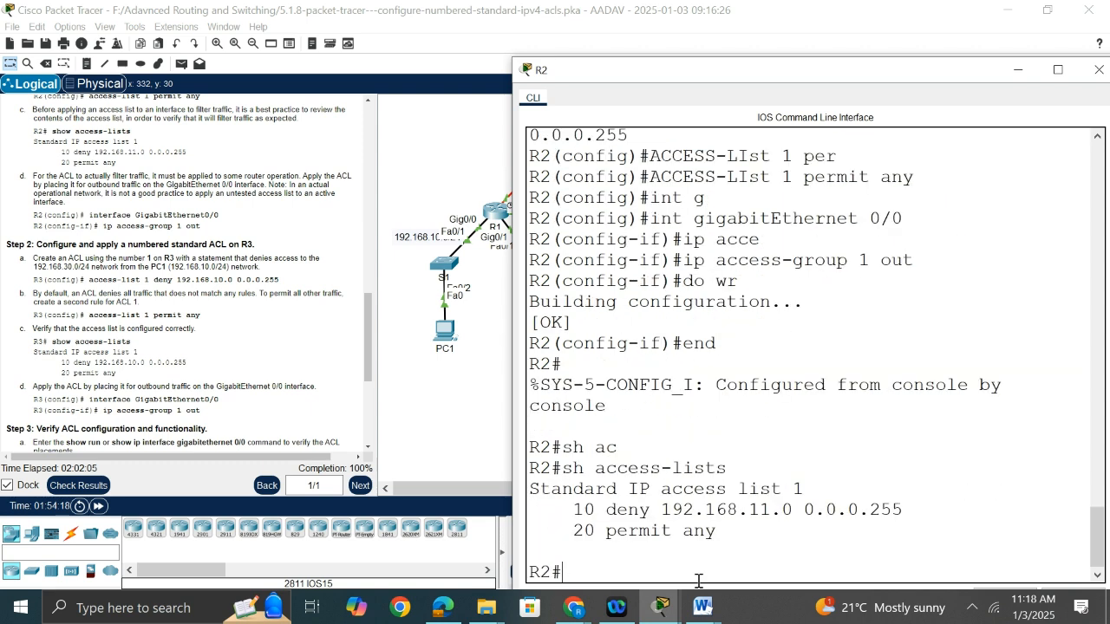
left_click_drag(661, 510, 792, 517)
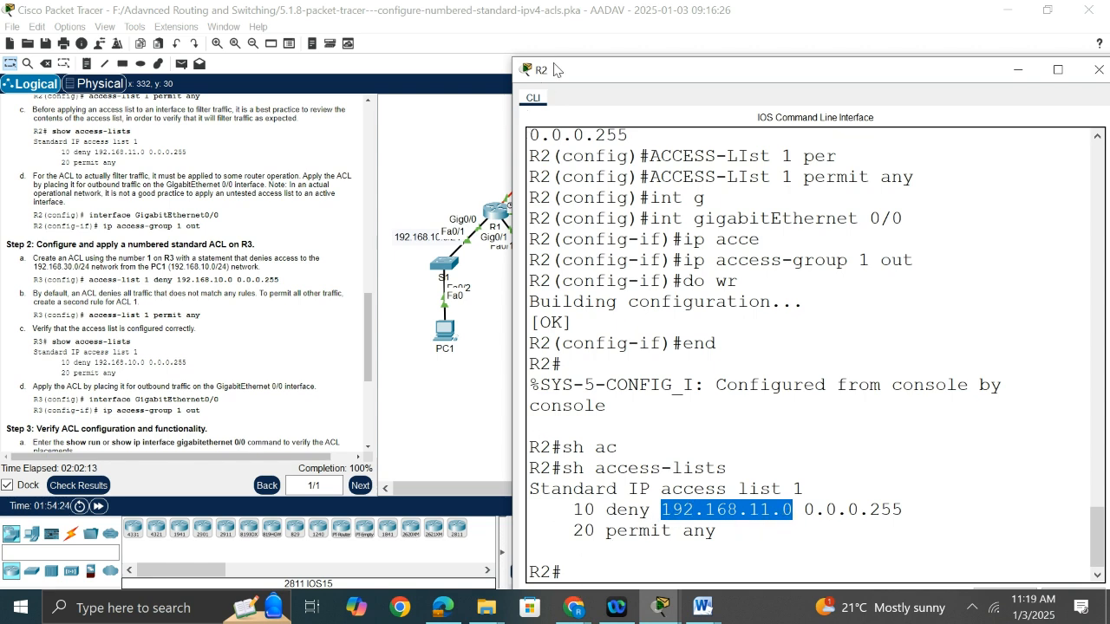
left_click_drag(555, 69, 600, 134)
left_click_drag(795, 131, 749, 17)
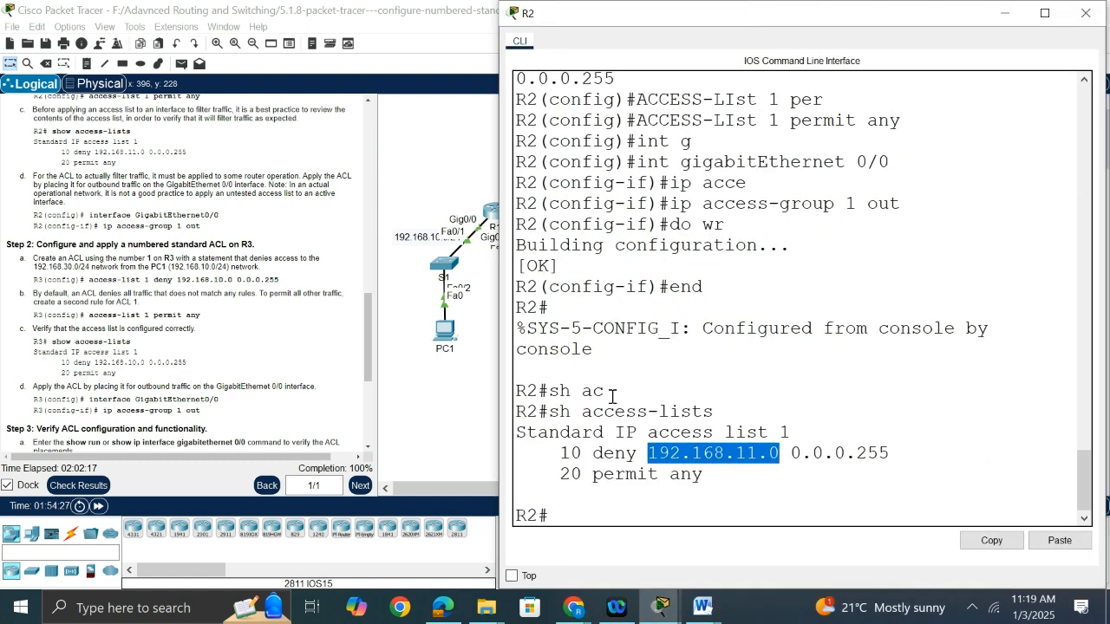
left_click(582, 515)
type("sh run")
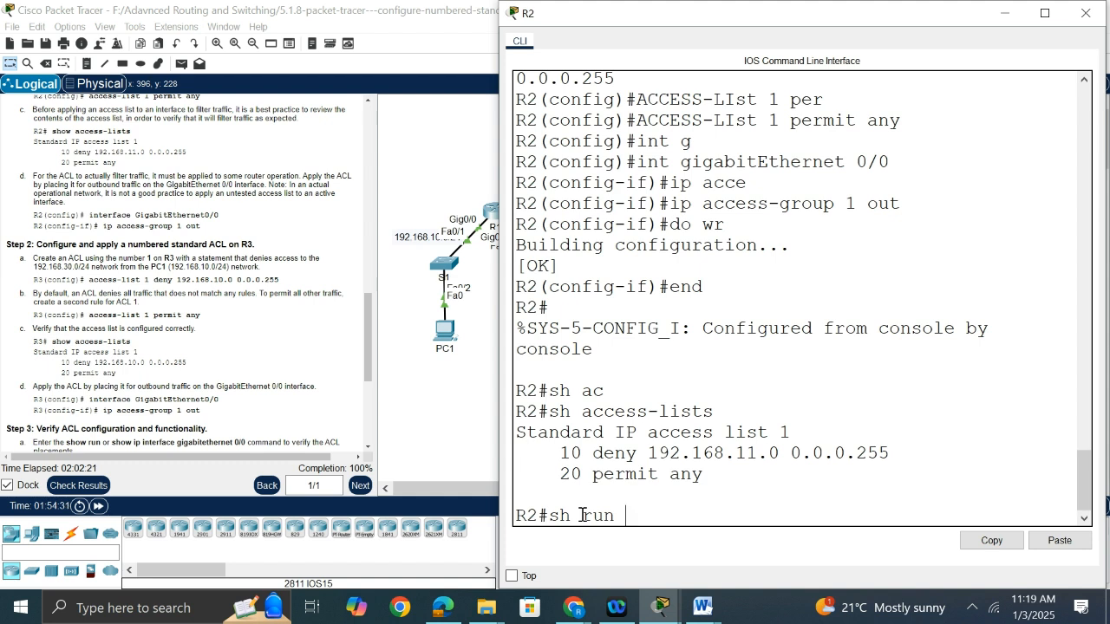
type(" |inter")
key("Tab")
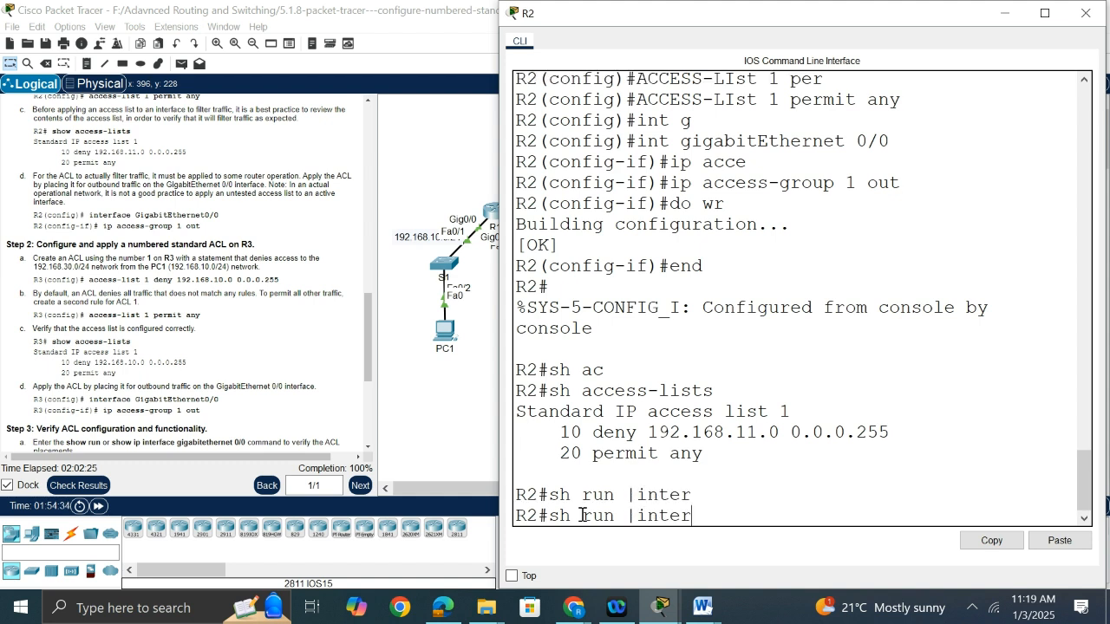
key("BackSpace")
key("BackSpace")
key("BackSpace")
key("BackSpace")
key("BackSpace")
key("BackSpace")
Switch to File Explorer and open the 4.1.4-packet-tracer---acl-demonstration PDF from the Adavnced Routing and Switching folder
left_click(656, 609)
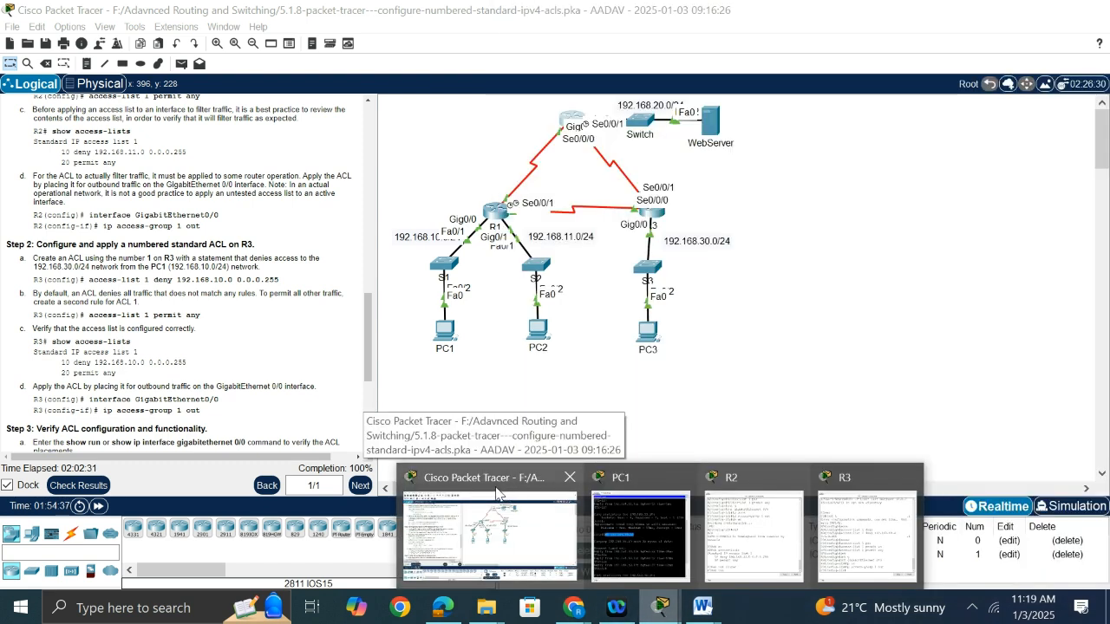
left_click(496, 492)
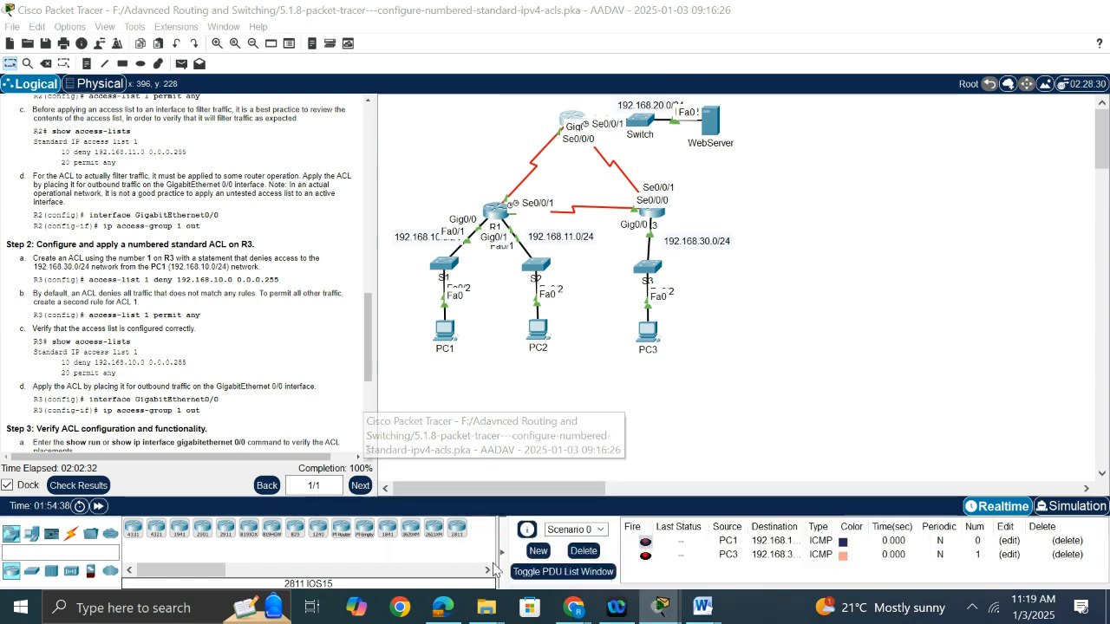
left_click(488, 611)
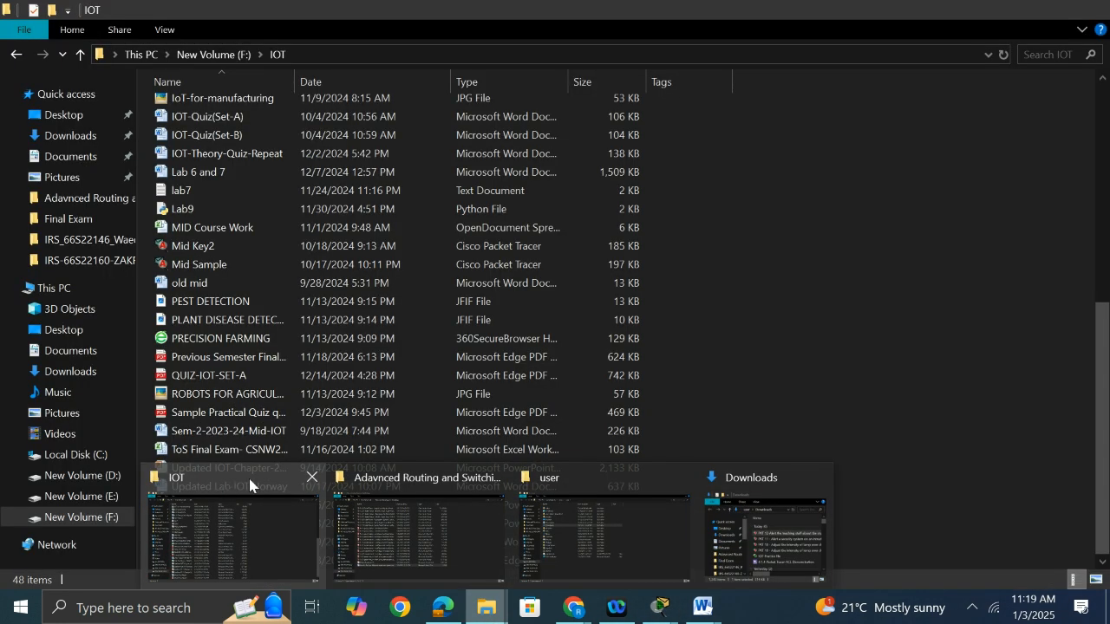
left_click(389, 485)
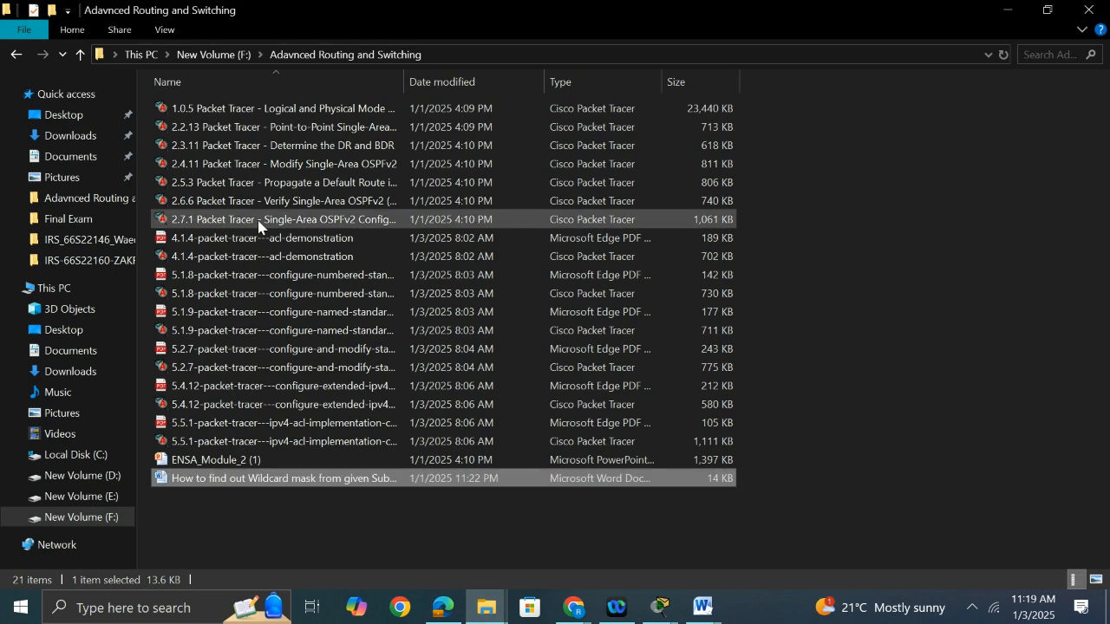
double_click(247, 240)
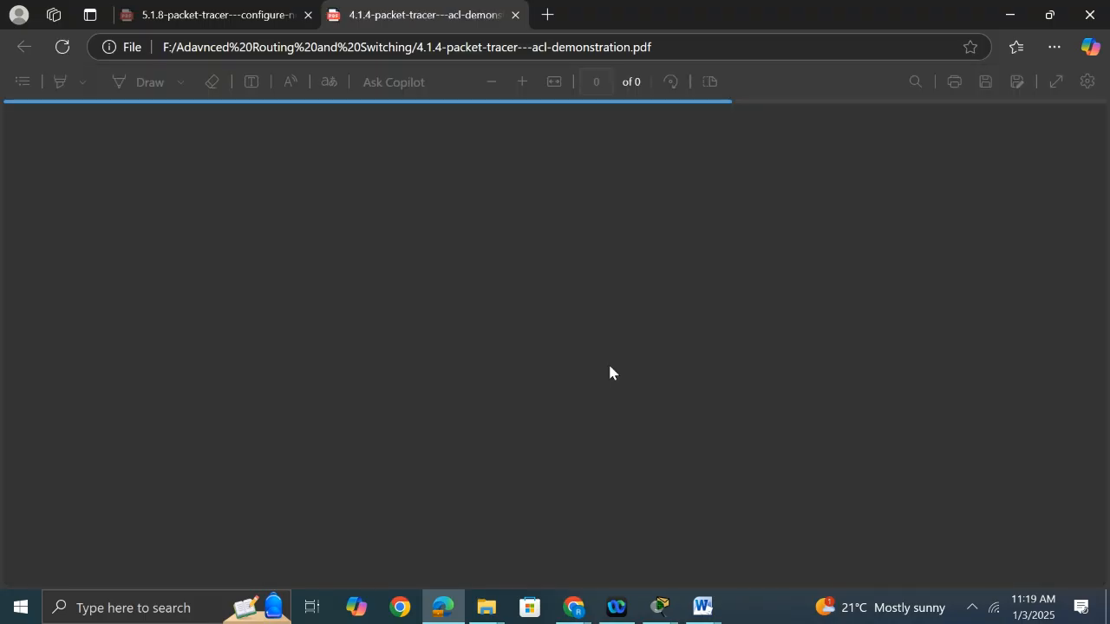
Find the command that lists interfaces and applied ACLs in the PDF and copy "show run | include interface|access"
scroll(487, 342, "down", 10)
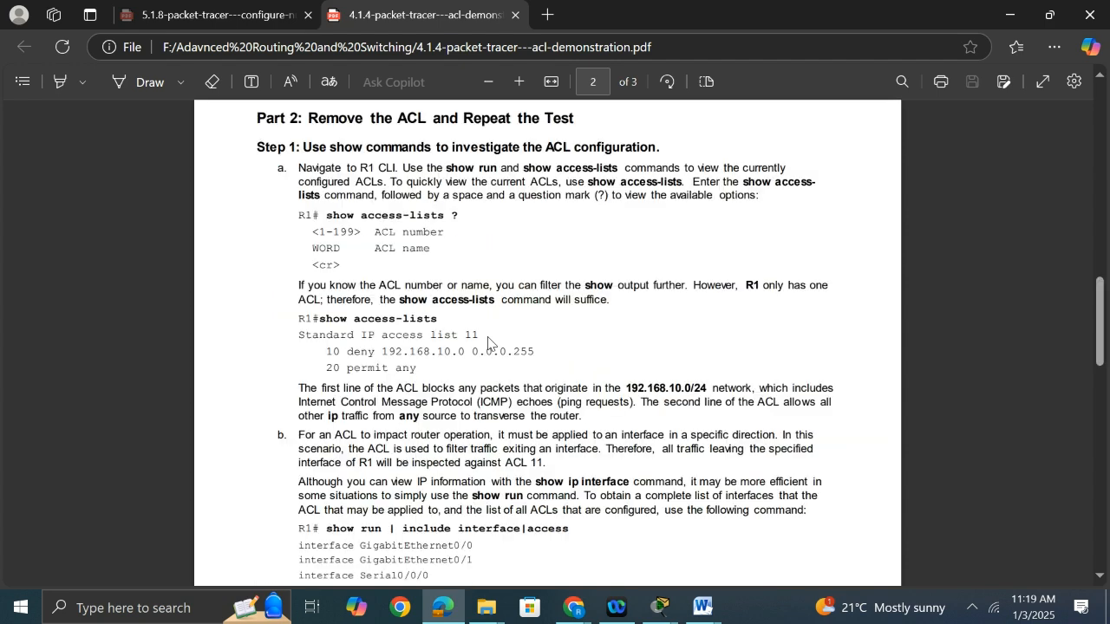
scroll(488, 341, "down", 5)
scroll(488, 342, "down", 3)
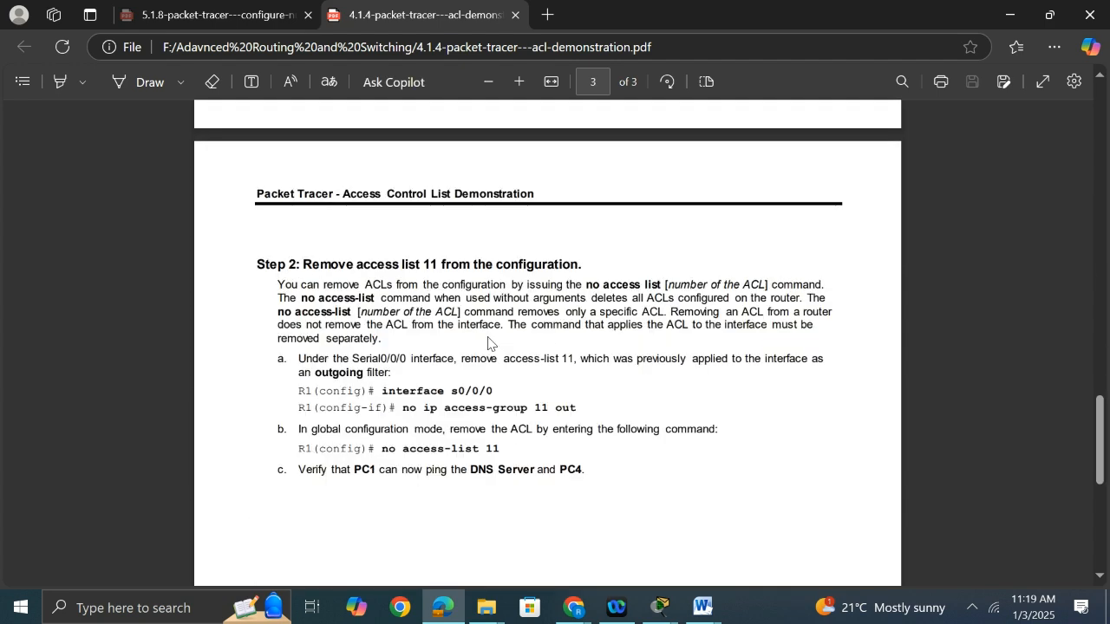
scroll(488, 342, "up", 5)
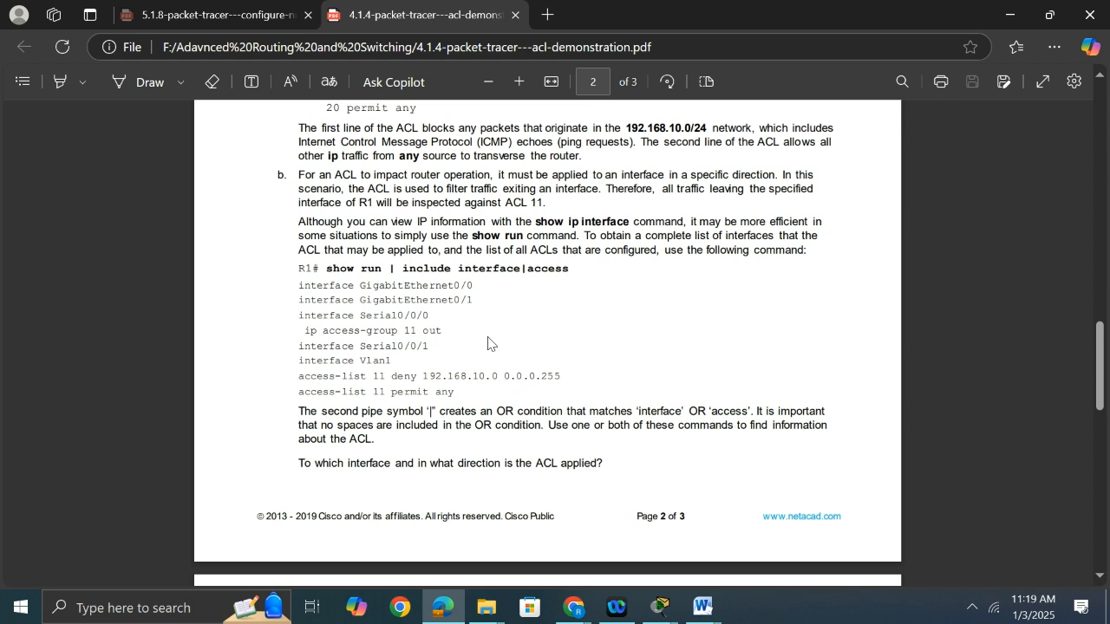
left_click_drag(331, 272, 556, 271)
key("ctrl+c")
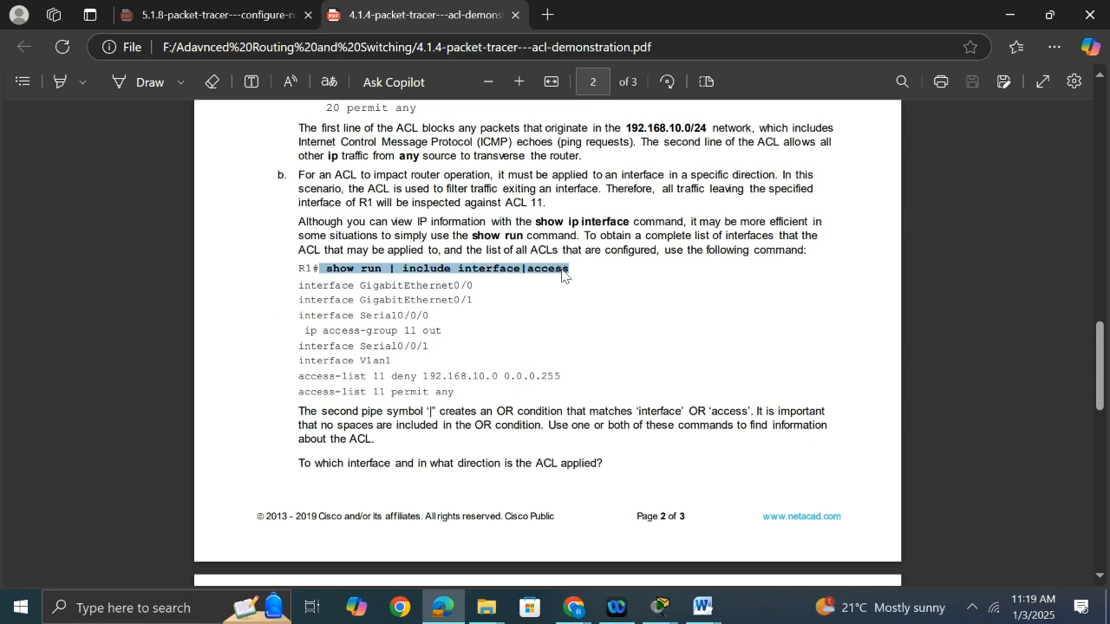
Switch back to R2's command line, run the copied "show run | include interface|access" command and examine the ACL placement on its interfaces
mouse_move(661, 607)
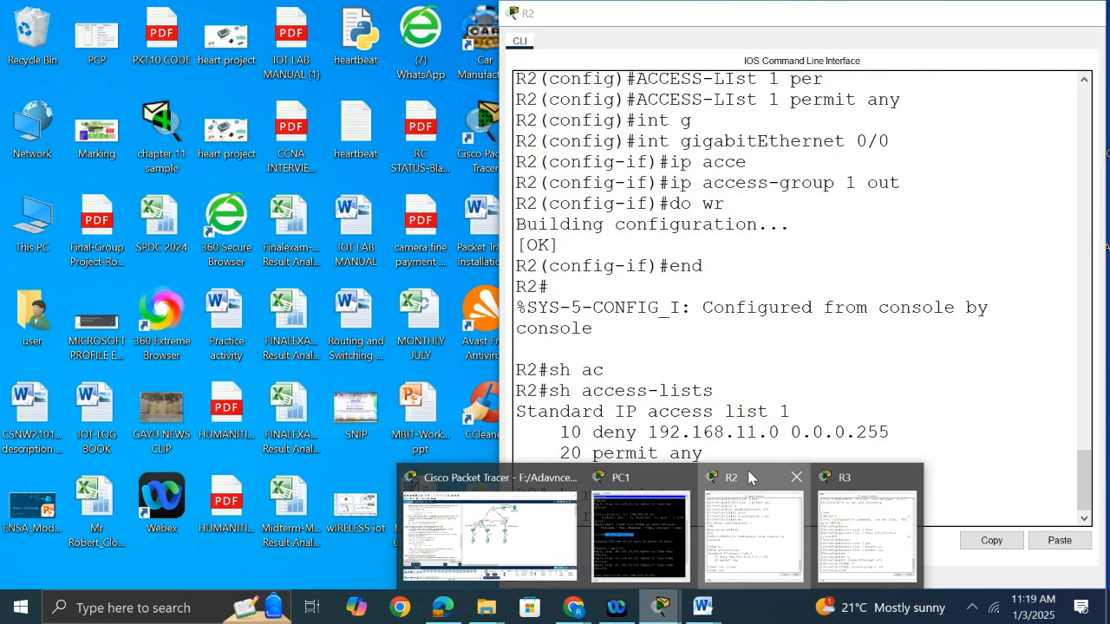
left_click(749, 478)
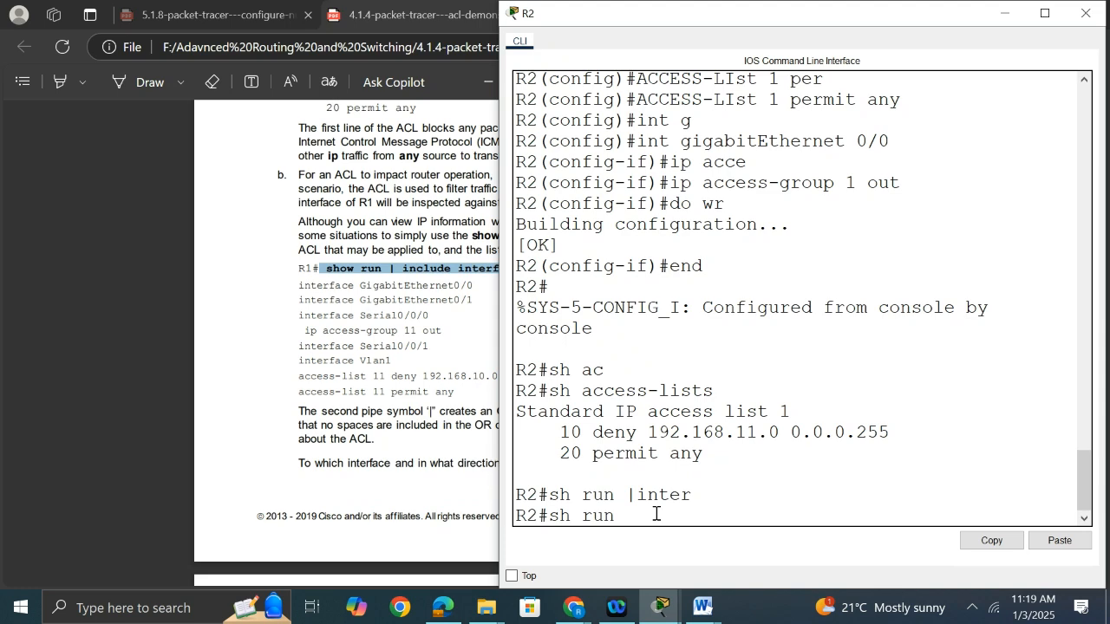
key("BackSpace")
key("BackSpace")
key("BackSpace")
key("BackSpace")
key("BackSpace")
key("BackSpace")
right_click(656, 513)
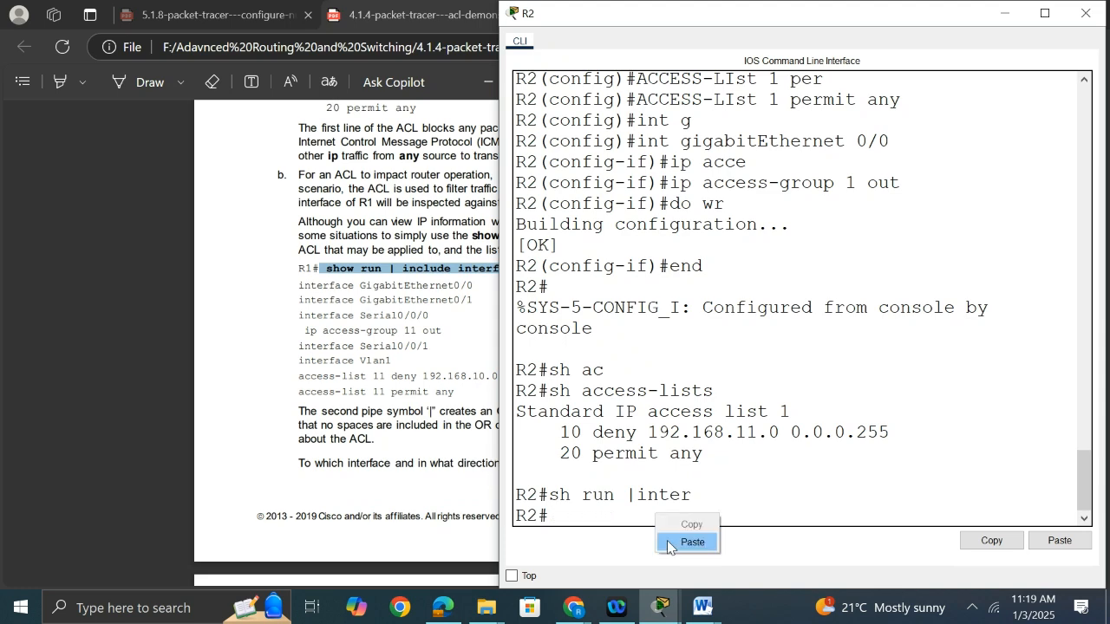
left_click(667, 540)
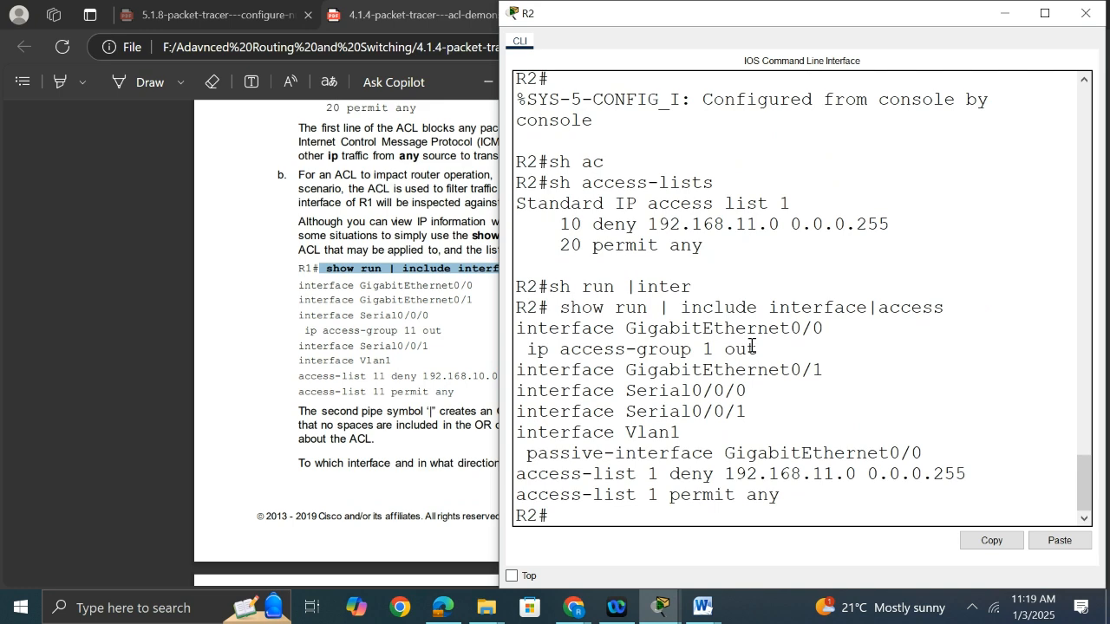
left_click_drag(751, 347, 518, 324)
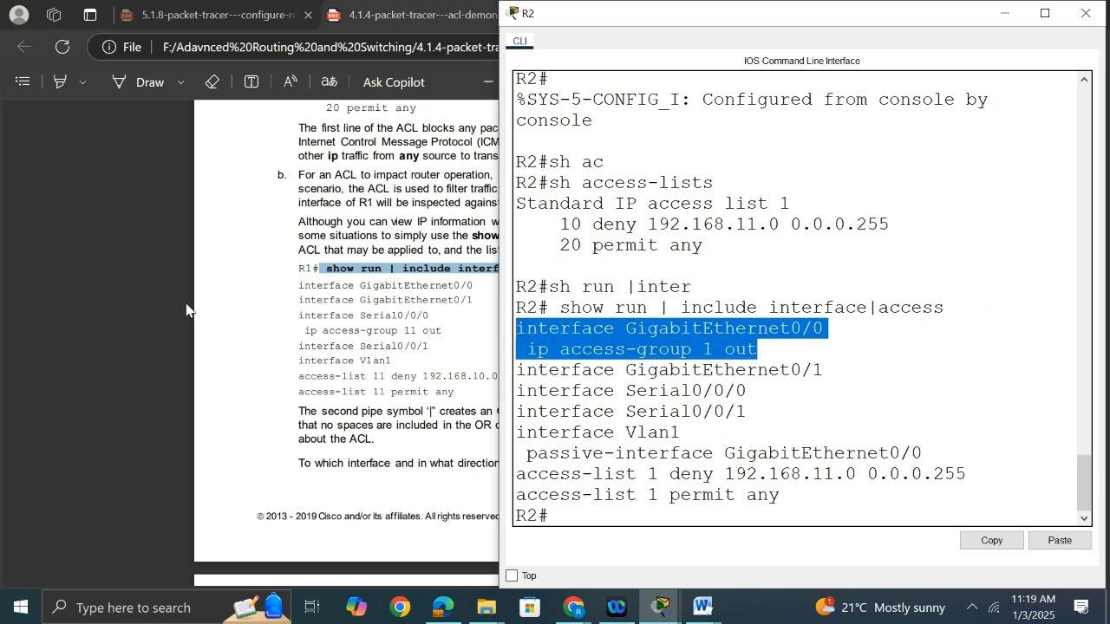
Switch back to the Packet Tracer topology and copy the WebServer's IPv4 address from its IP configuration
left_click(661, 607)
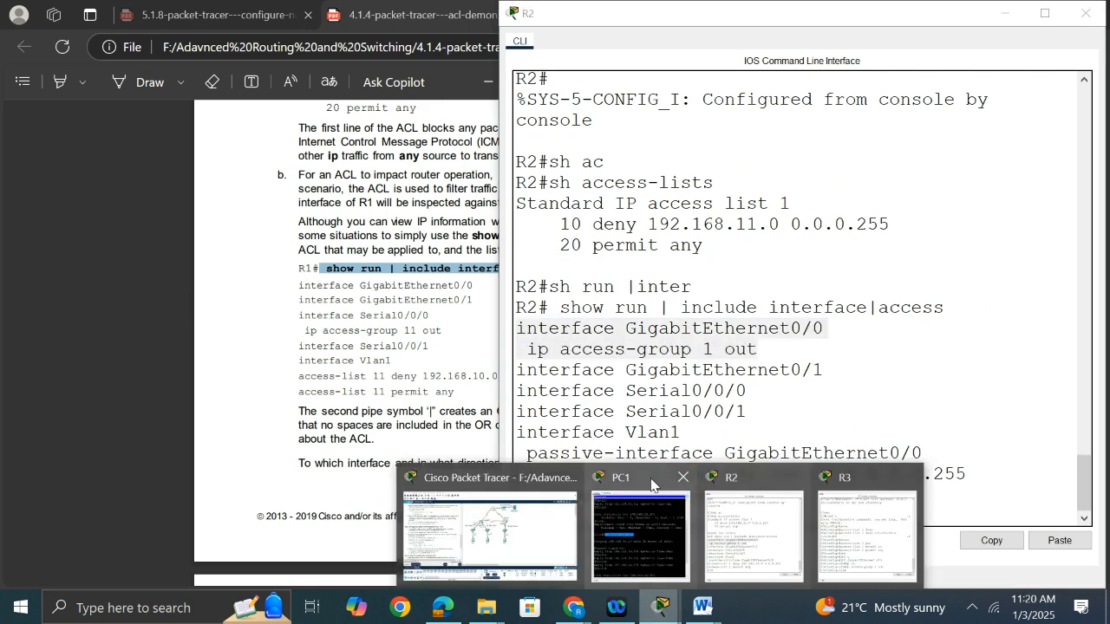
left_click(485, 482)
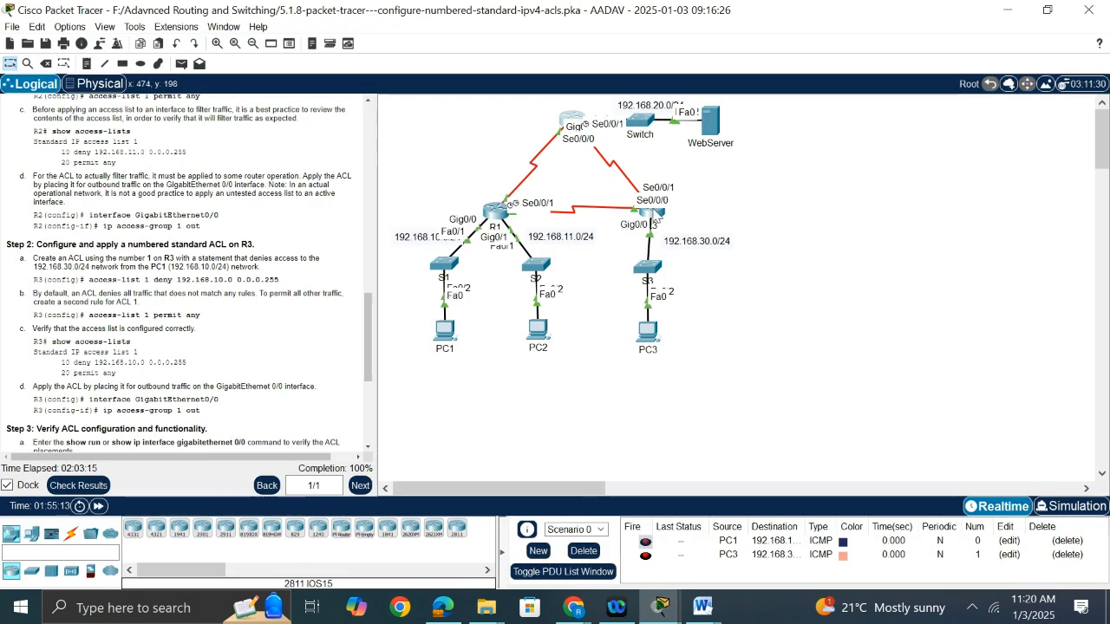
scroll(269, 380, "down", 3)
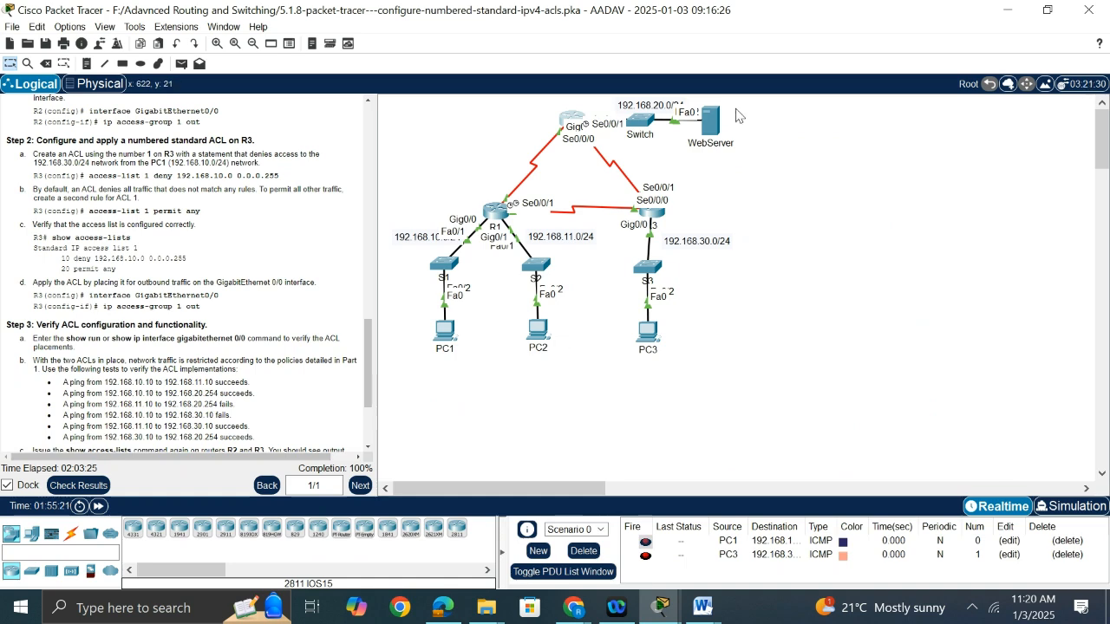
left_click(716, 127)
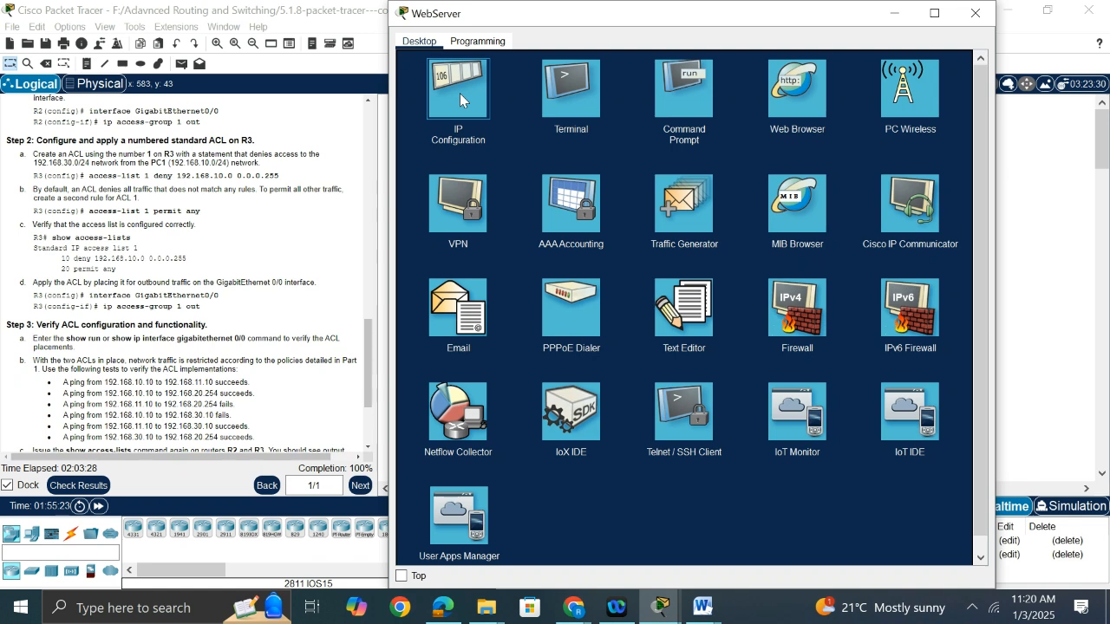
left_click(460, 93)
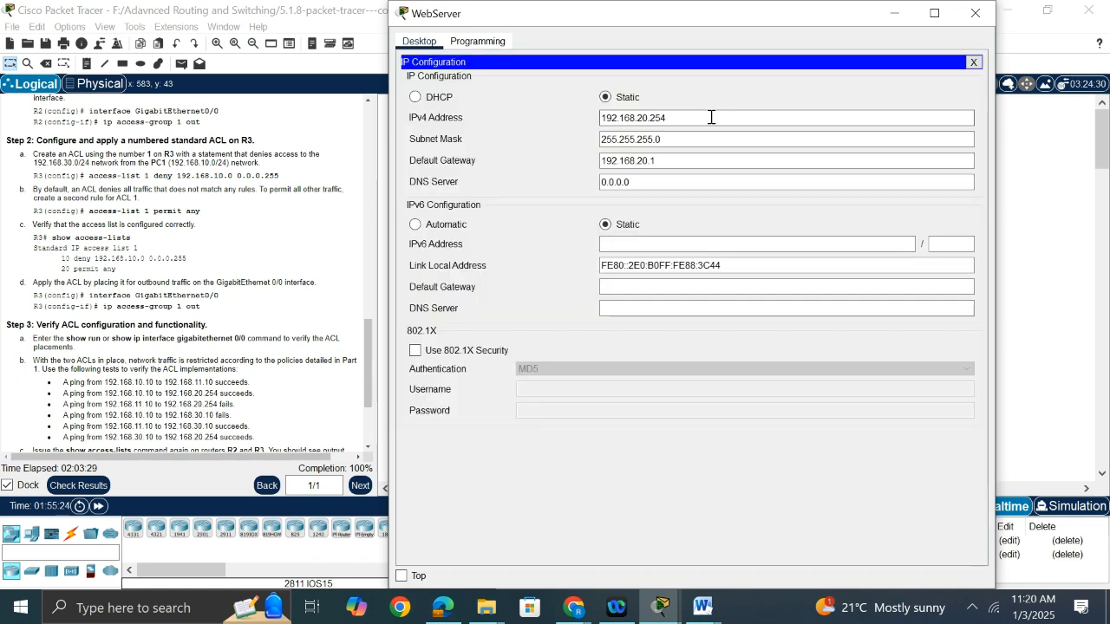
double_click(619, 117)
right_click(619, 117)
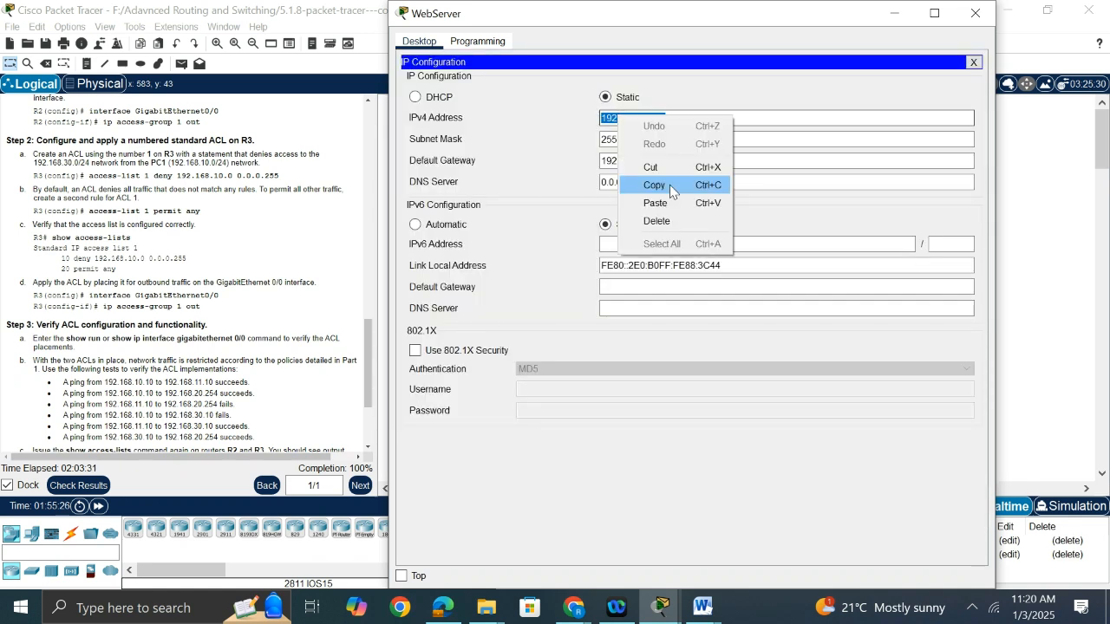
left_click(671, 189)
left_click(1040, 229)
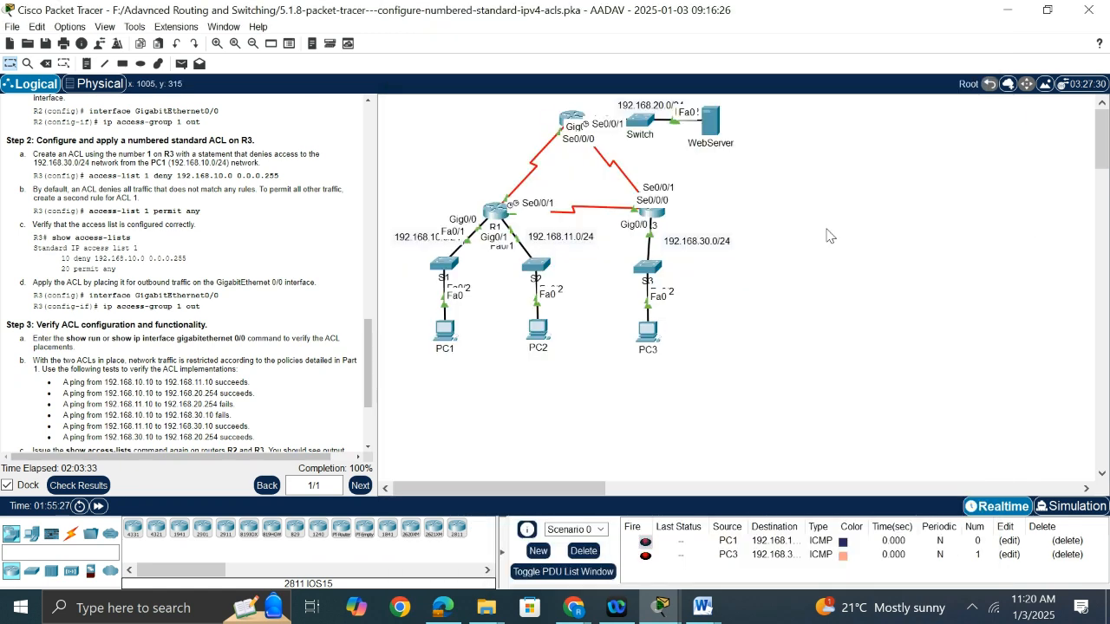
Check the R2 network policy in the instructions, and ping the WebServer at 192.168.20.254 from PC2's command prompt
scroll(98, 236, "up", 3)
scroll(98, 236, "up", 3)
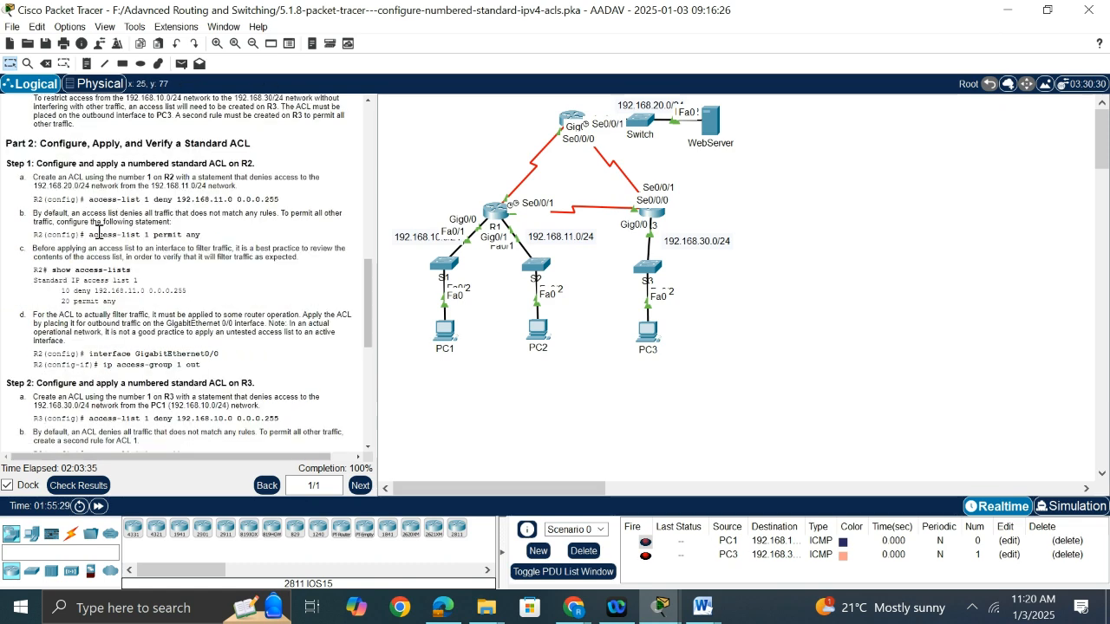
scroll(98, 232, "up", 2)
scroll(103, 231, "up", 3)
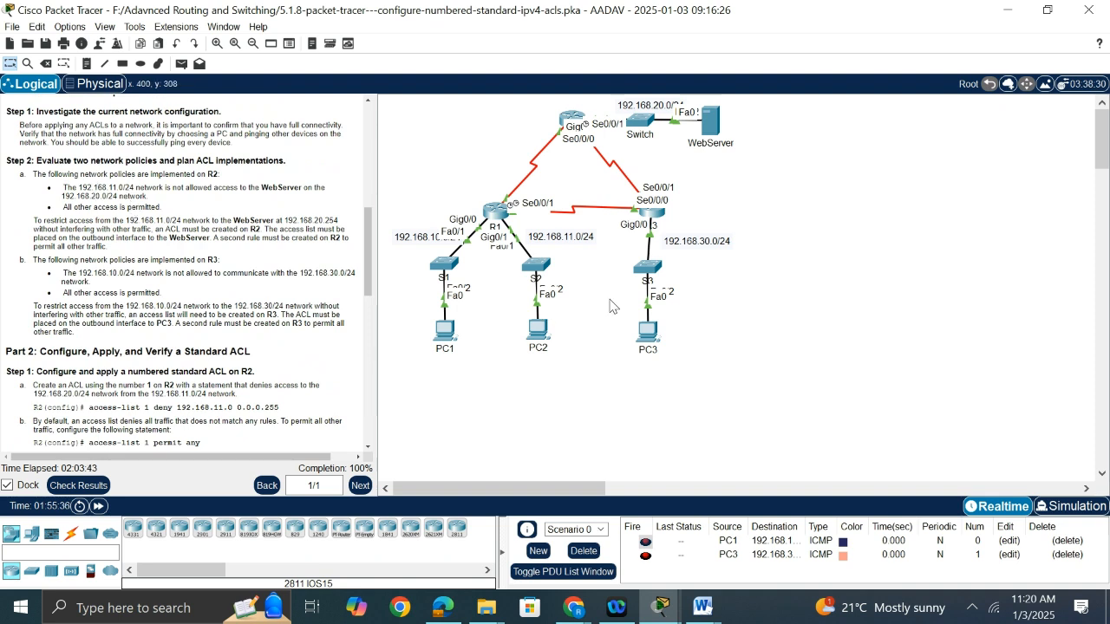
left_click(537, 334)
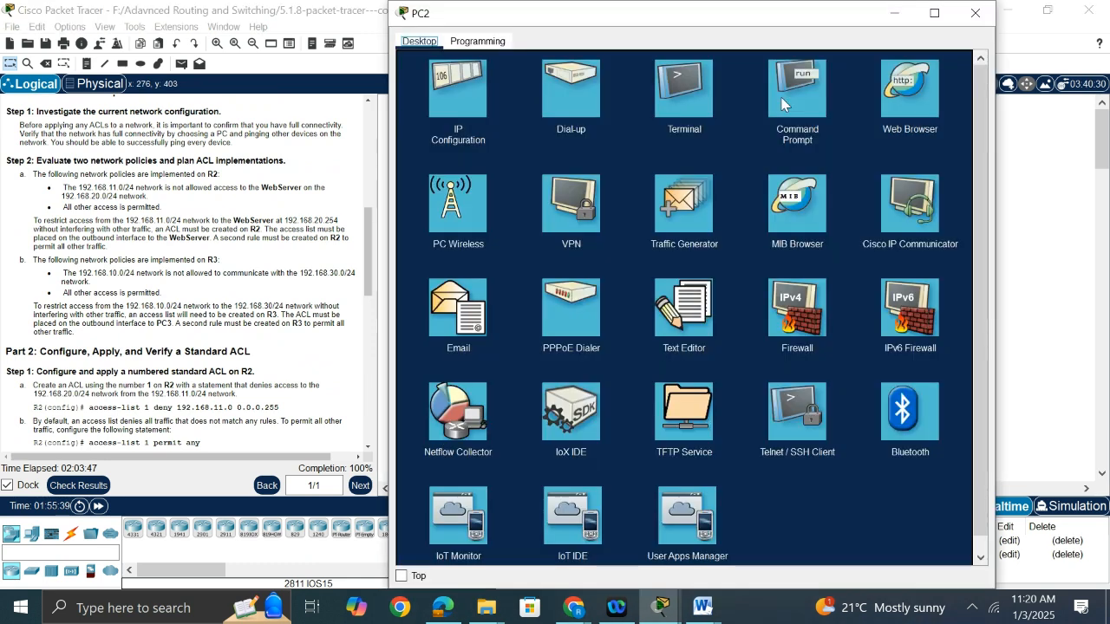
left_click(782, 104)
type("pi")
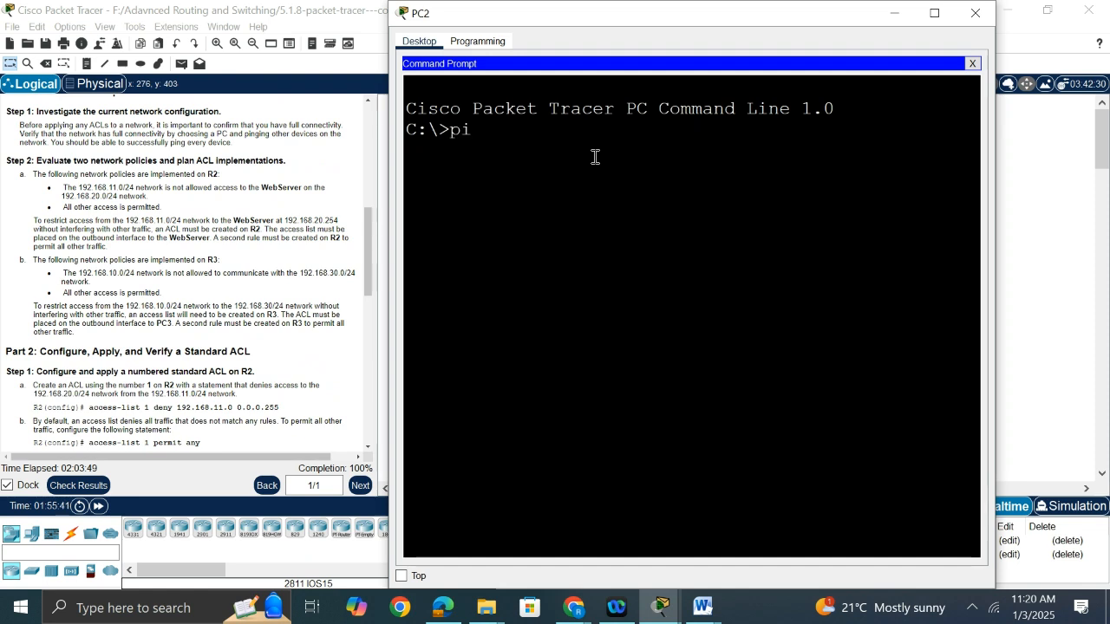
type("ng")
right_click(598, 140)
left_click(648, 168)
key("Return")
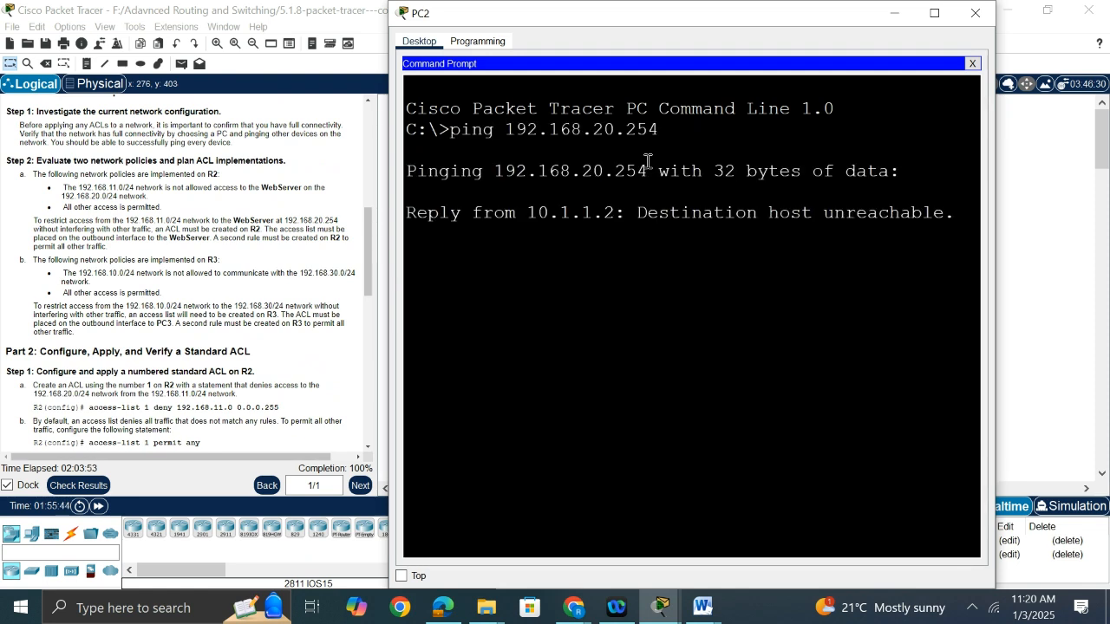
left_click(893, 14)
Ping the WebServer at 192.168.20.254 from PC1's command prompt
left_click(446, 332)
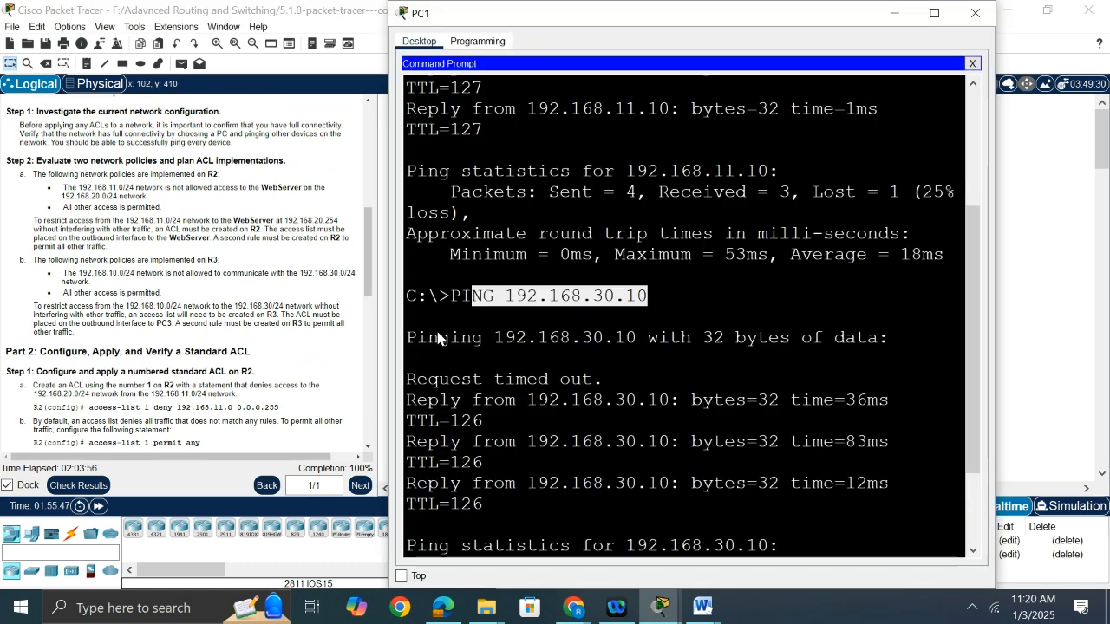
left_click(504, 545)
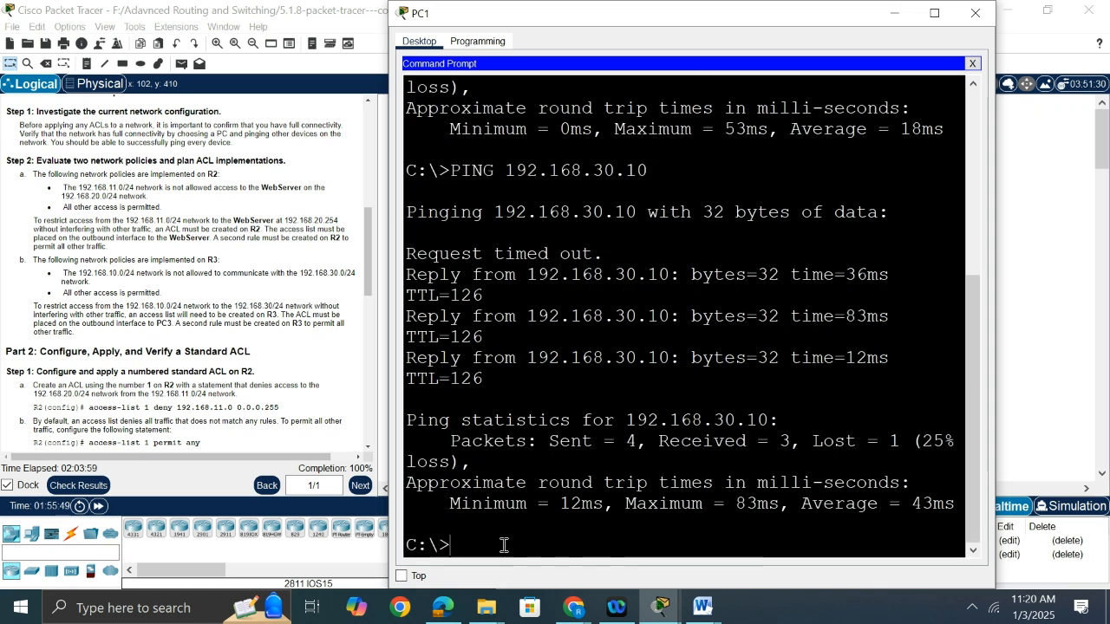
type("ping")
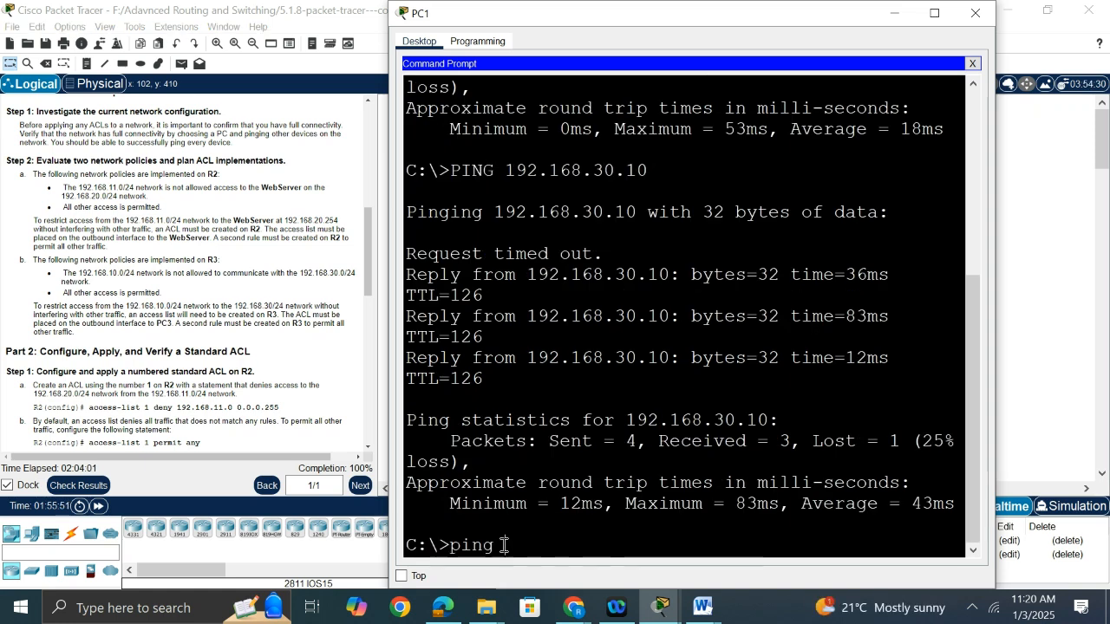
right_click(516, 547)
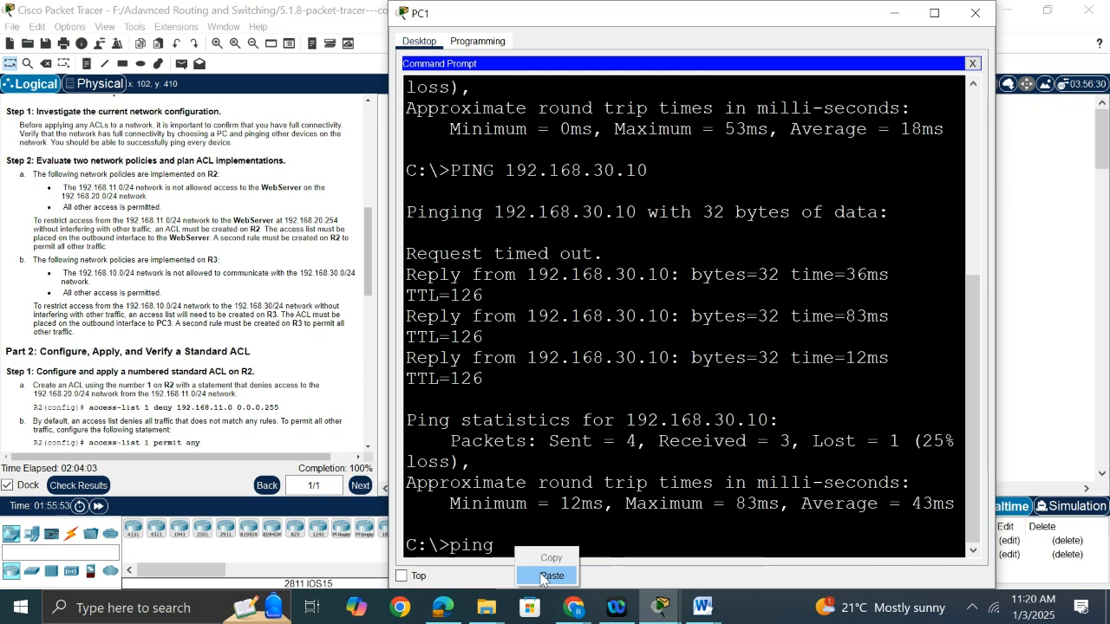
left_click(545, 576)
key("Return")
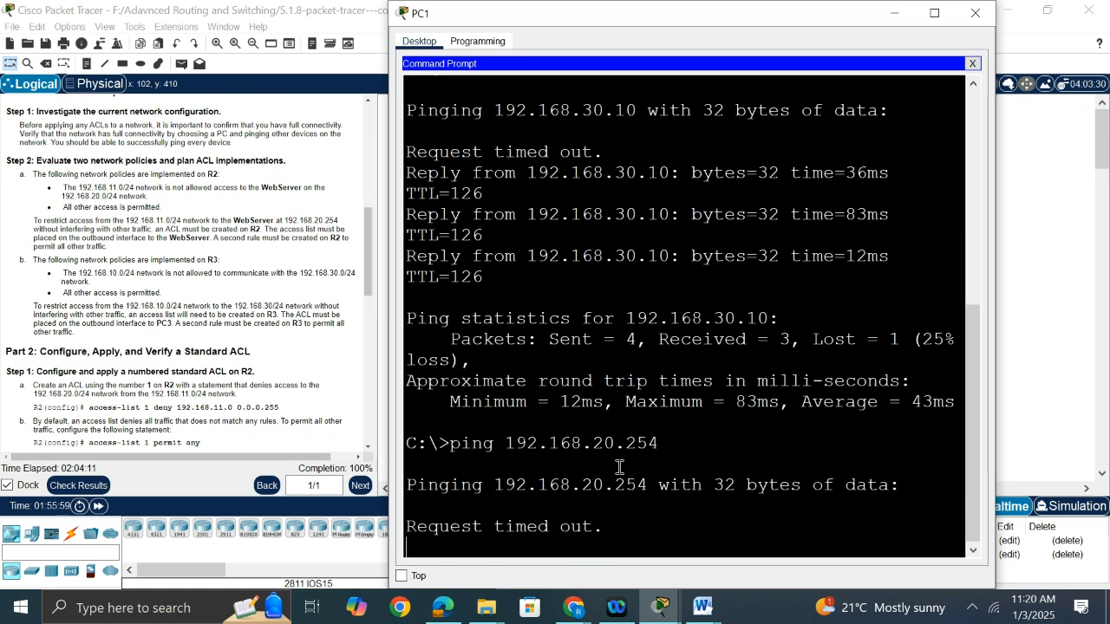
left_click(1048, 285)
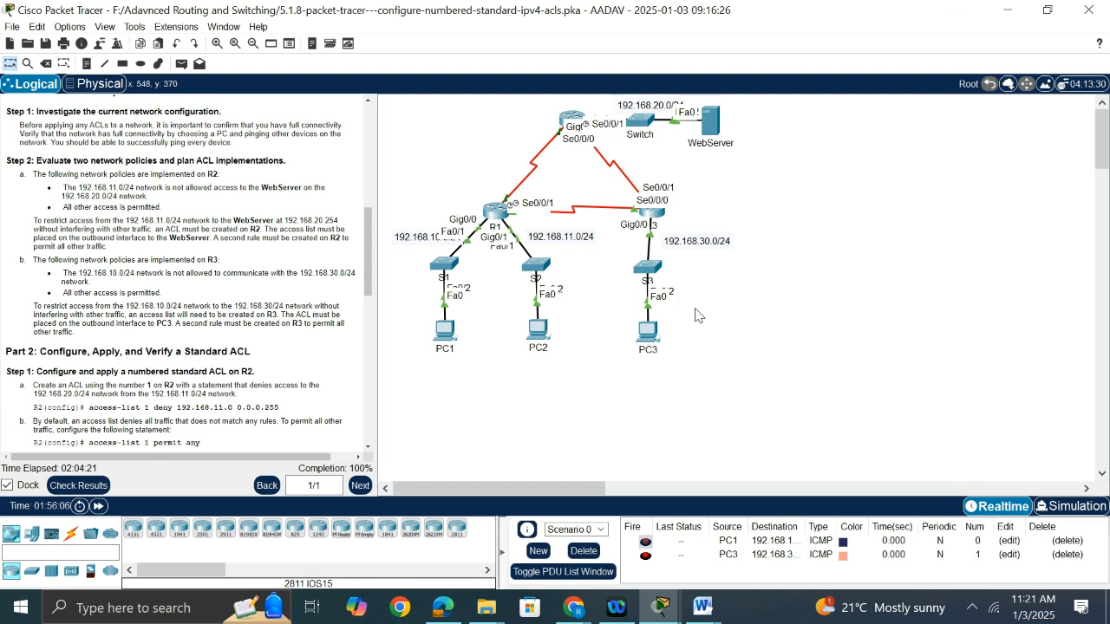
Copy PC3's IPv4 address from its IP configuration and minimize the PC3 window
left_click(646, 332)
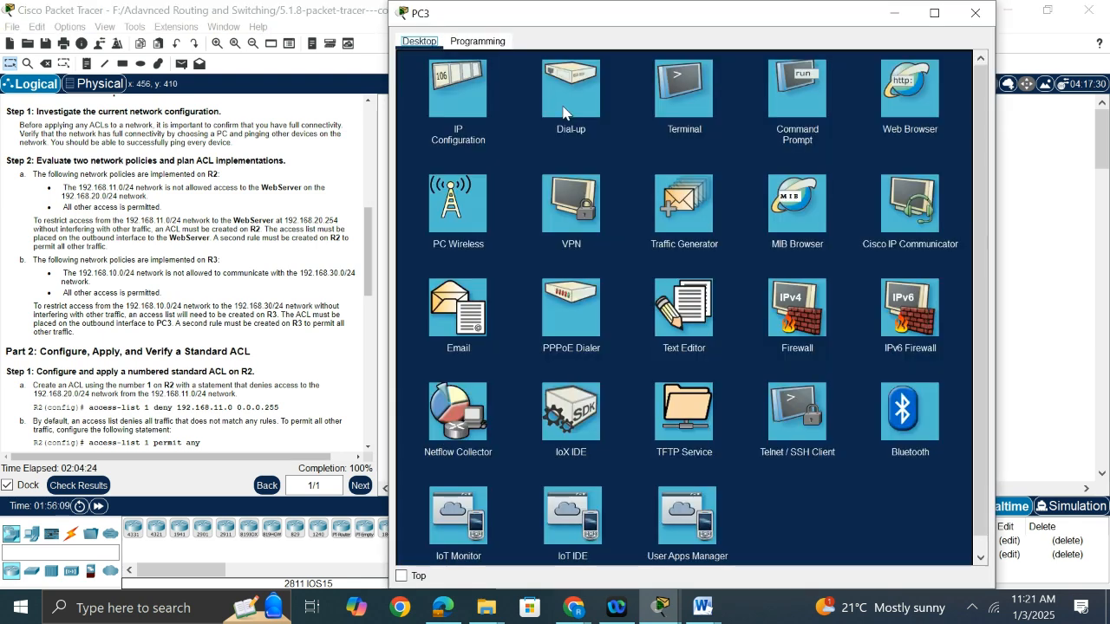
left_click(469, 97)
left_click(633, 135)
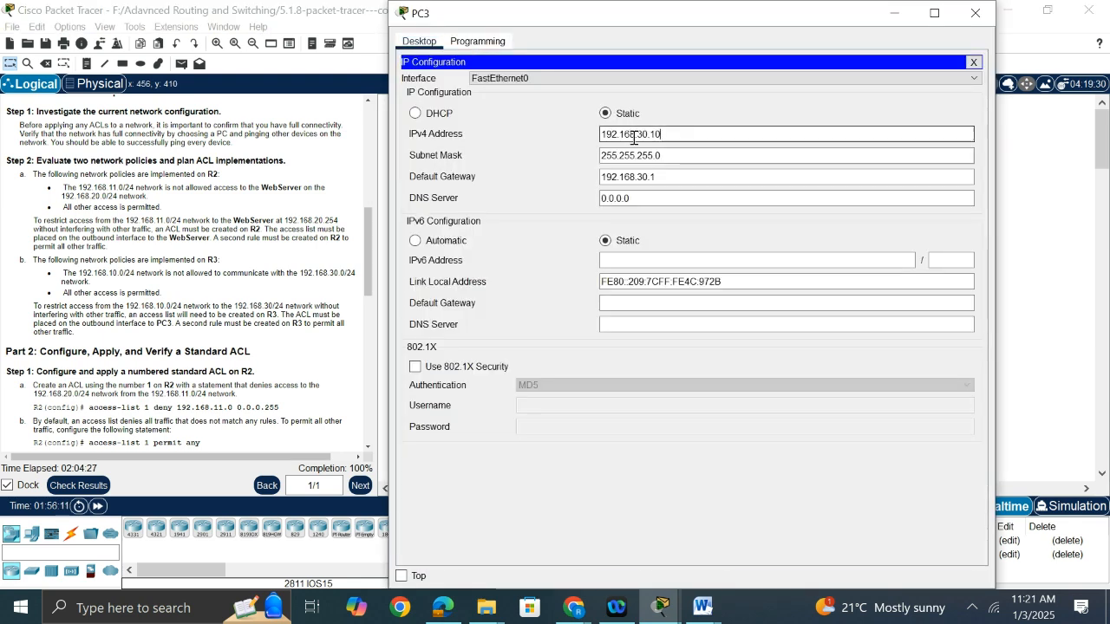
double_click(633, 136)
right_click(619, 132)
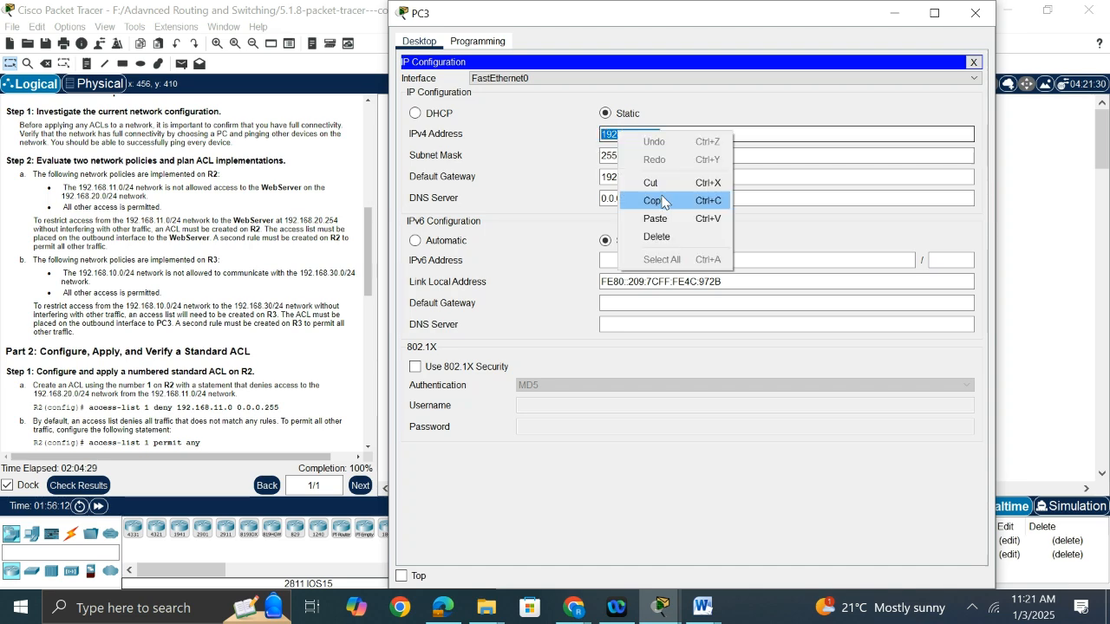
left_click(663, 202)
left_click(896, 14)
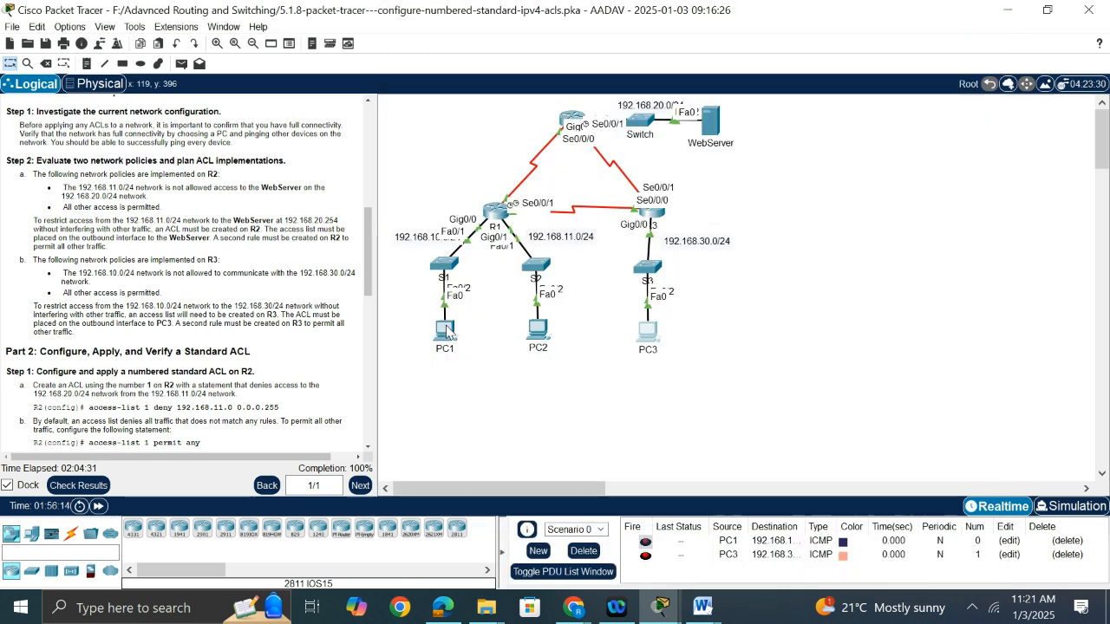
Ping PC3 at 192.168.30.10 from PC1's command prompt to test the ACL on R3
left_click(448, 324)
type("ping")
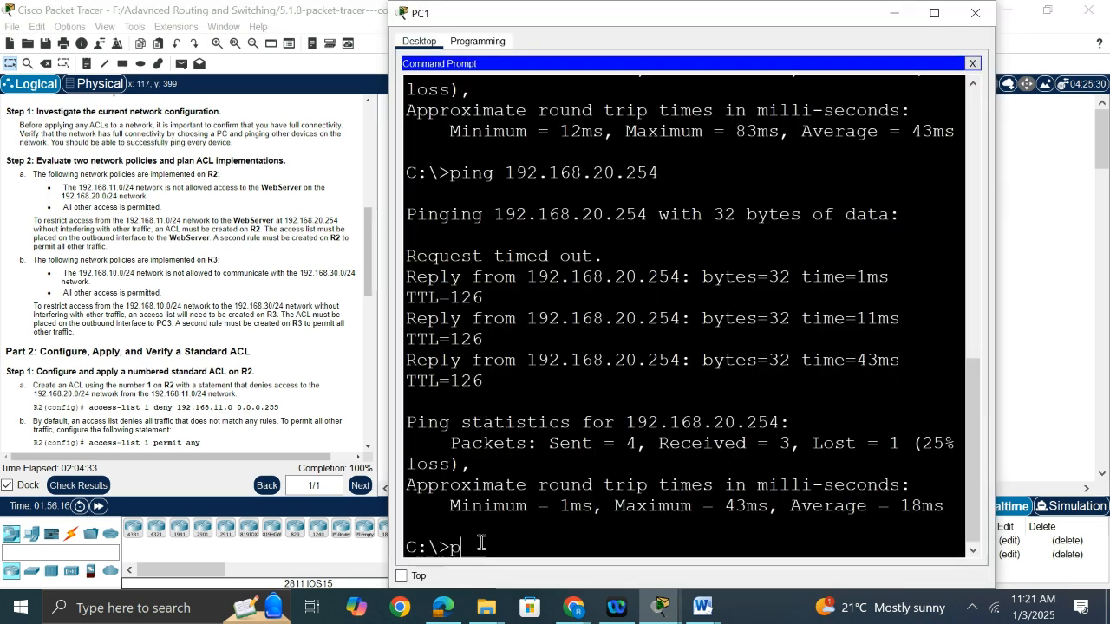
right_click(526, 553)
left_click(562, 582)
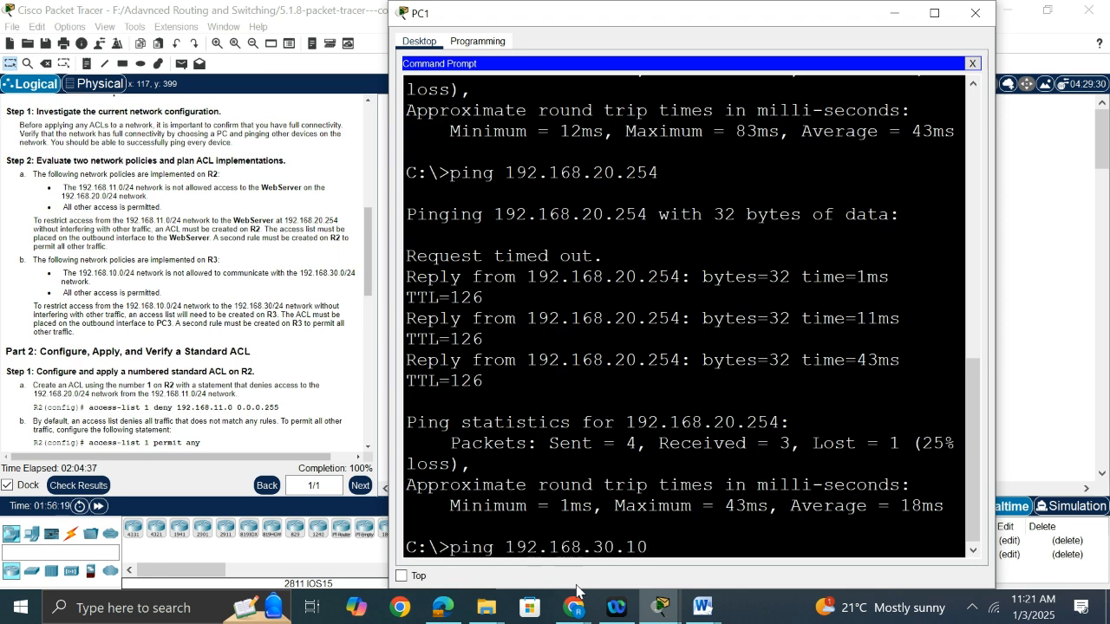
key("Return")
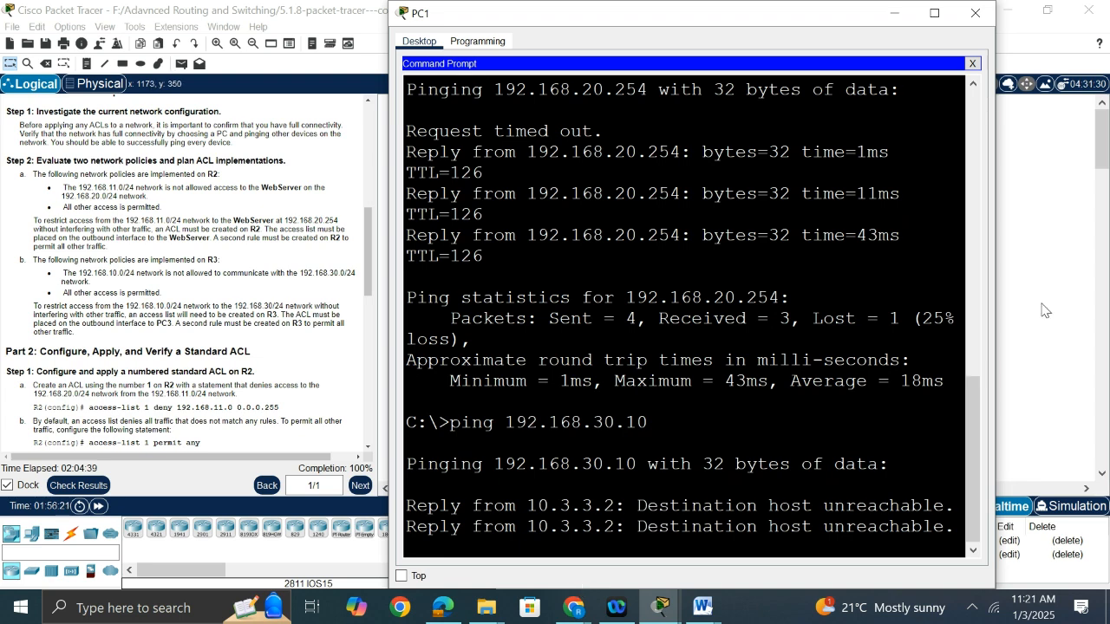
left_click(1046, 311)
Ping PC3 at 192.168.30.10 from PC2's command prompt and close the PC2 window
left_click(533, 328)
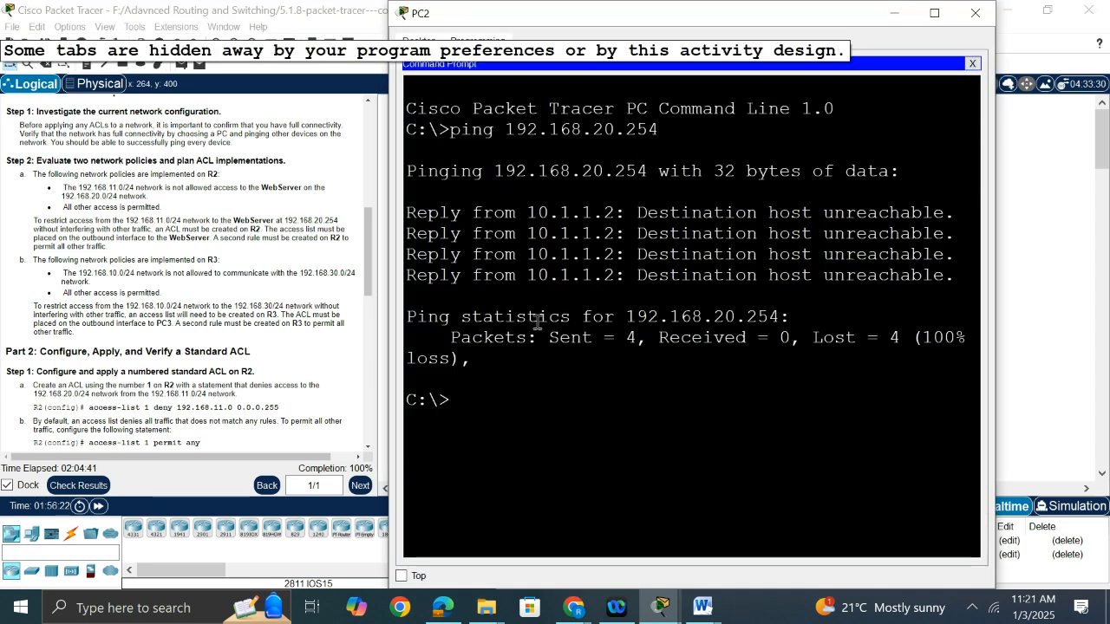
type("ping")
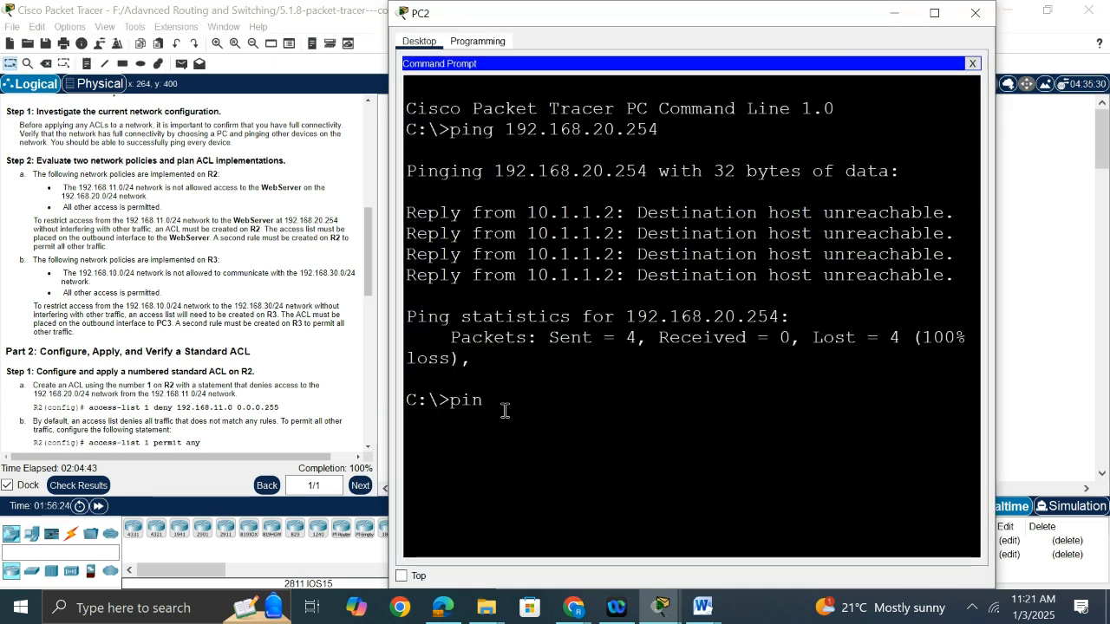
right_click(543, 399)
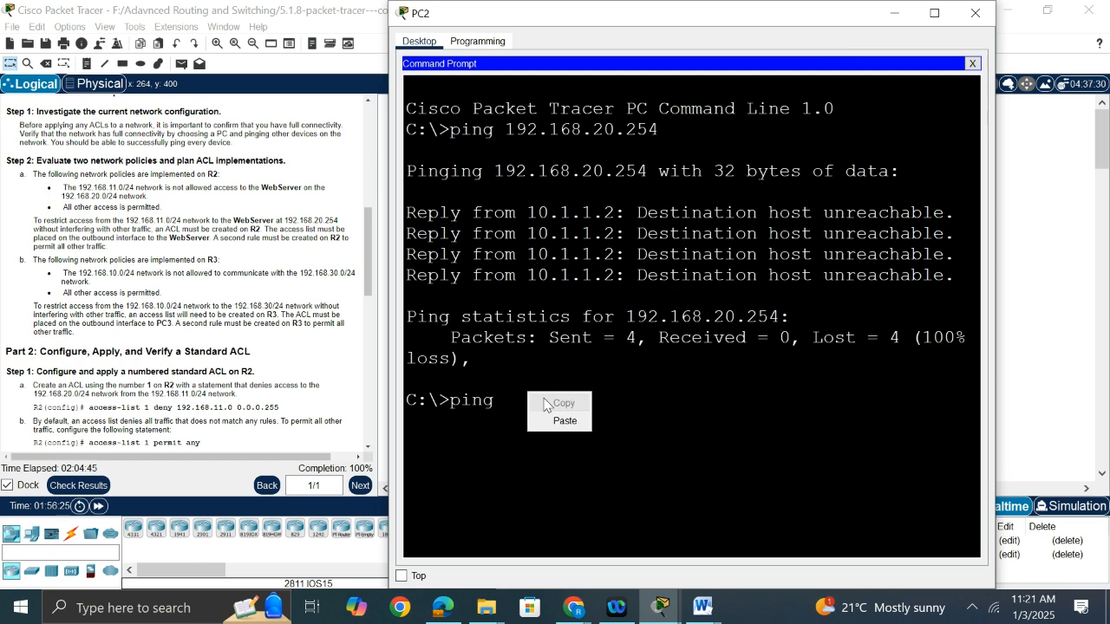
left_click(565, 420)
key("Return")
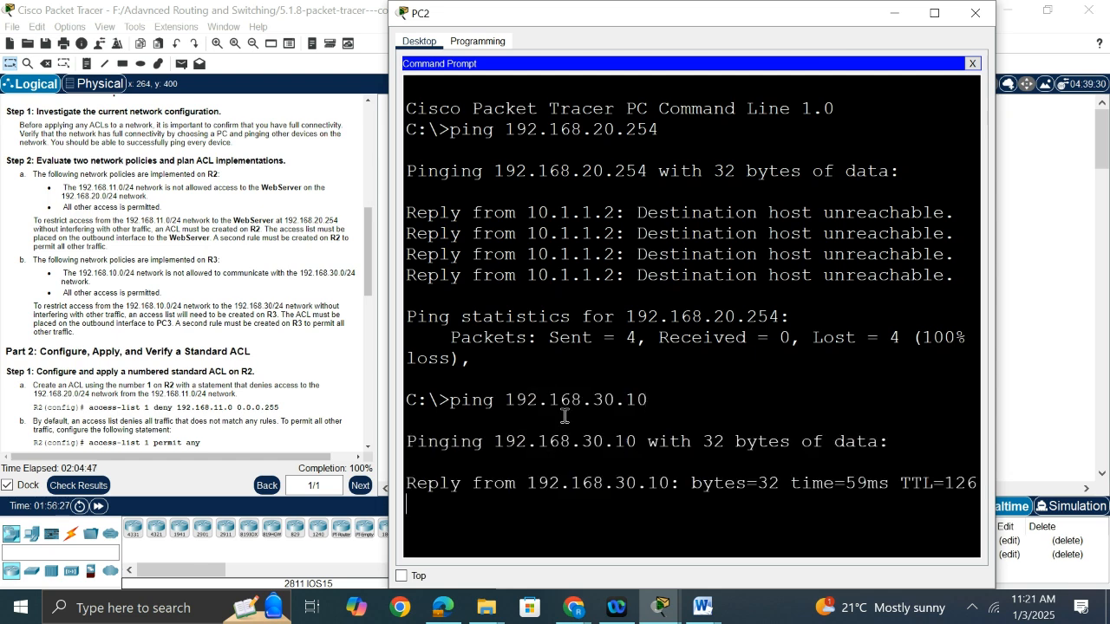
left_click(975, 13)
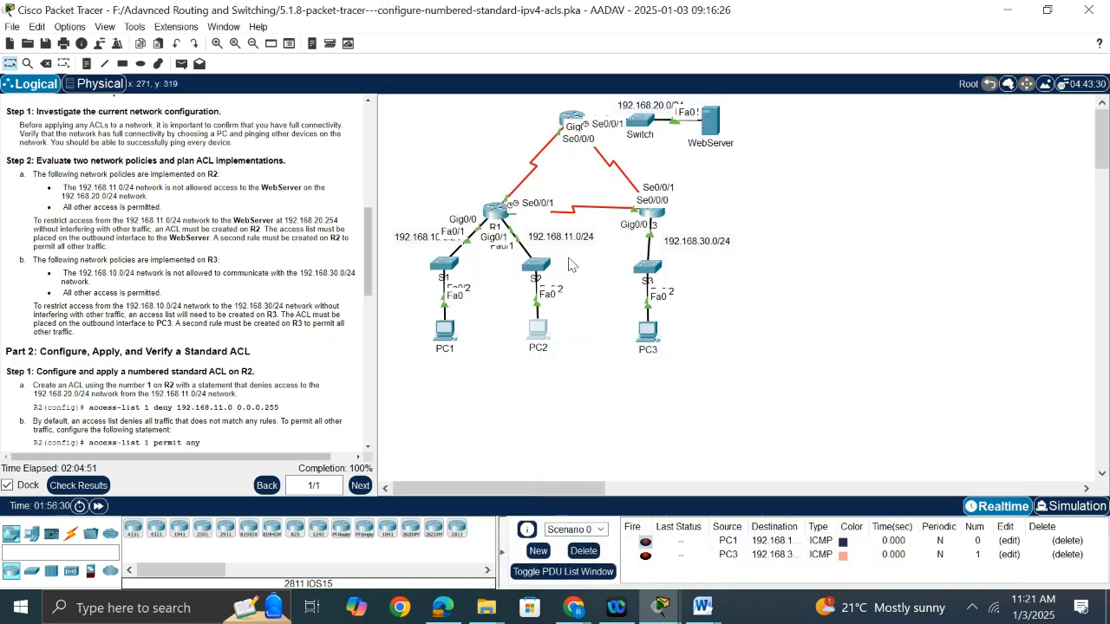
scroll(145, 302, "down", 5)
scroll(145, 302, "down", 5)
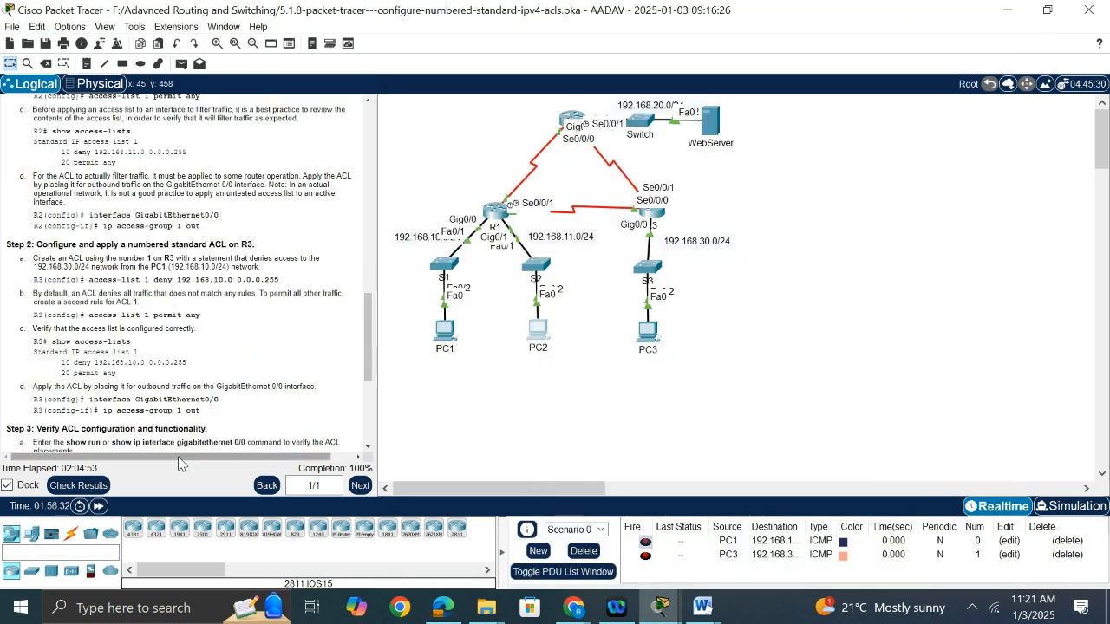
scroll(271, 312, "down", 4)
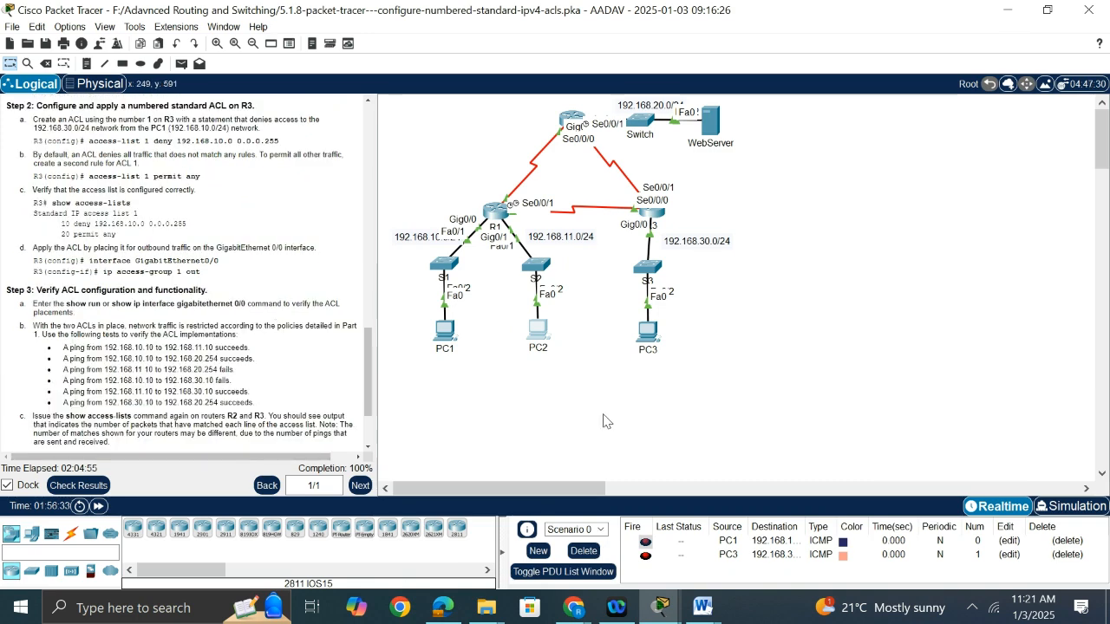
mouse_move(573, 608)
left_click(499, 486)
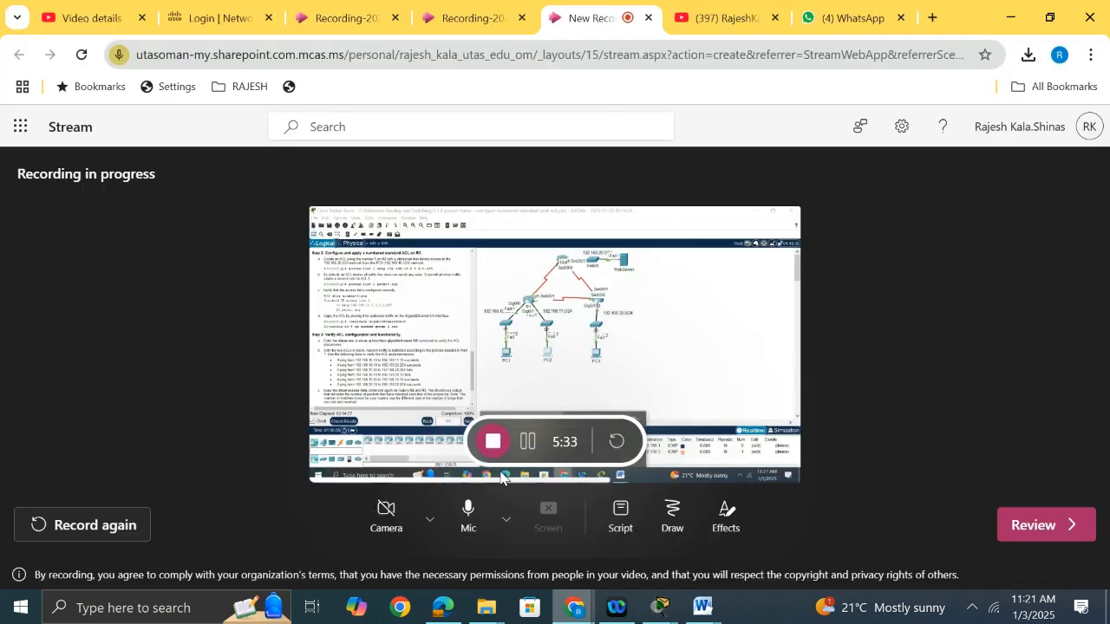